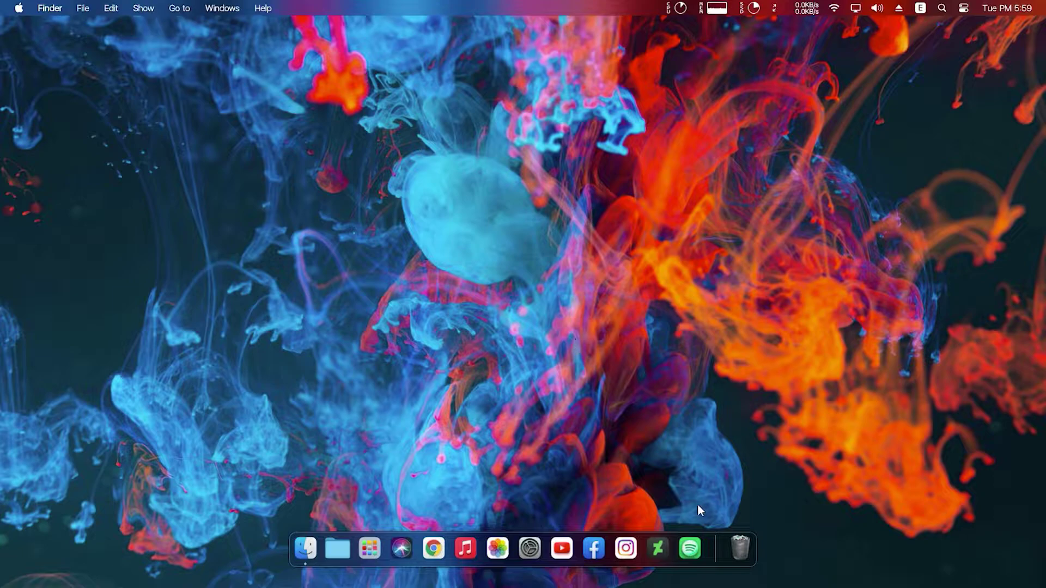
Preview the macOS-style desktop by opening and closing the Recycle Bin and checking the clock and control center in the menu bar.
left_click(734, 547)
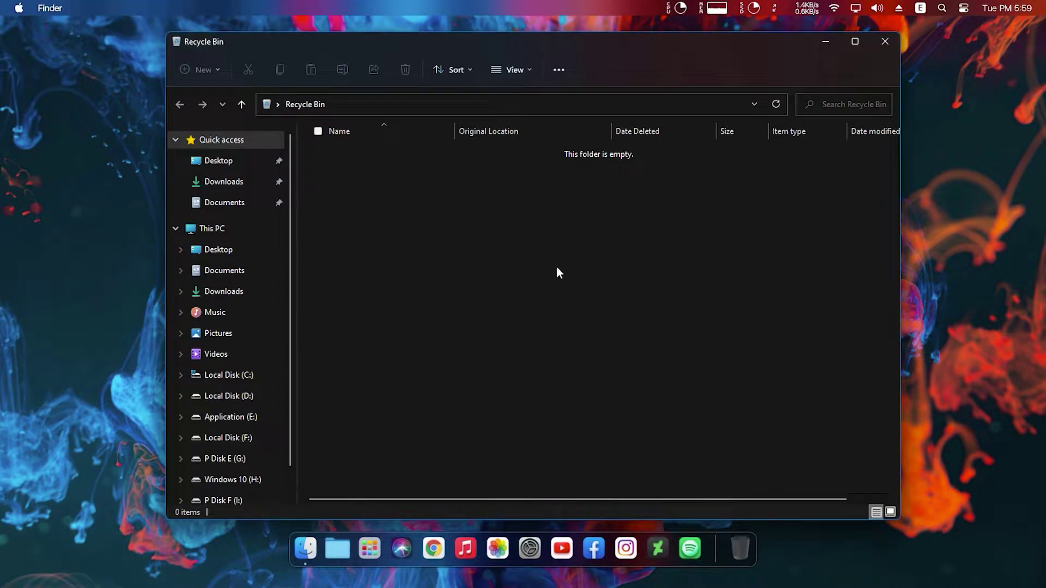
left_click(896, 43)
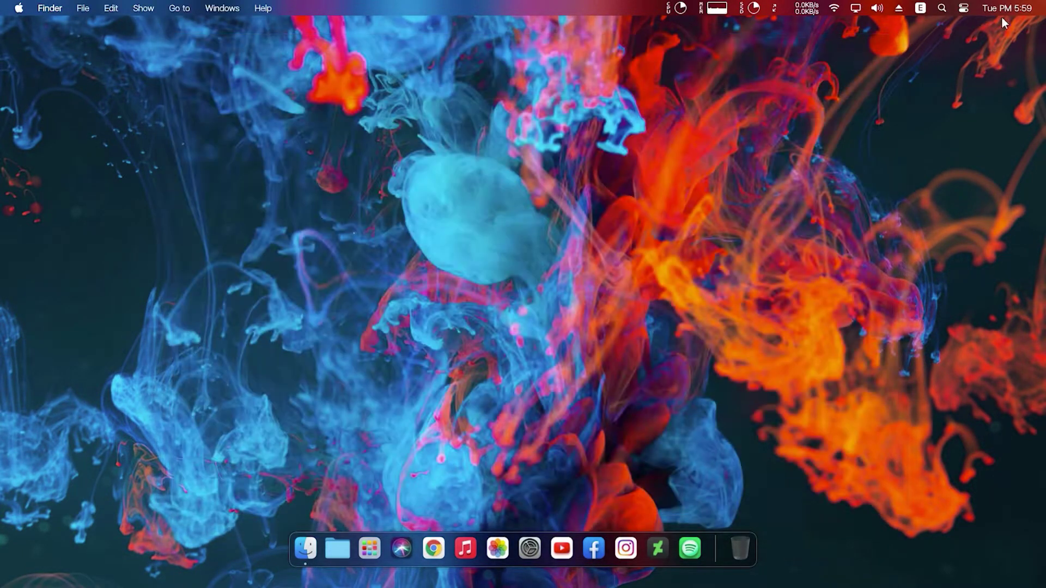
left_click(1024, 11)
left_click(998, 62)
left_click(963, 10)
left_click(777, 70)
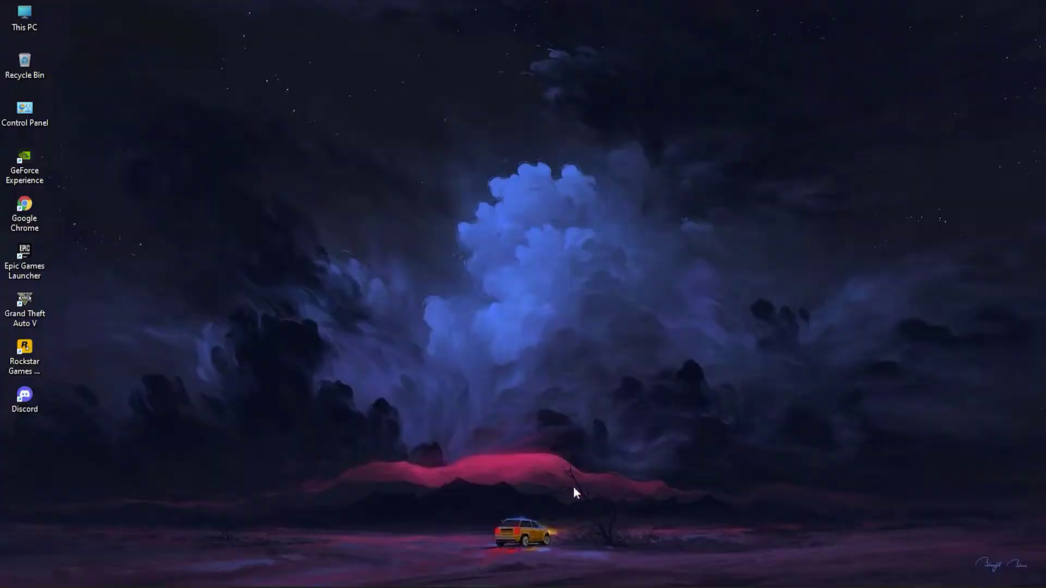
In Chrome, download MyDockFinder.zip from the assets of the 5.11 release on the mydockfinder GitHub releases page.
left_click(596, 573)
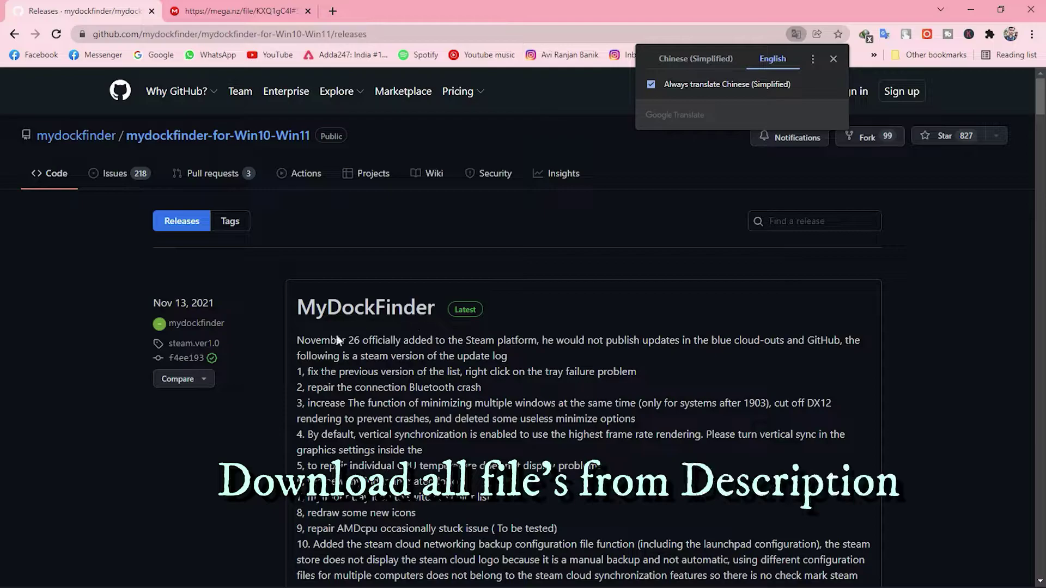
scroll(322, 352, "down", 5)
scroll(322, 352, "down", 15)
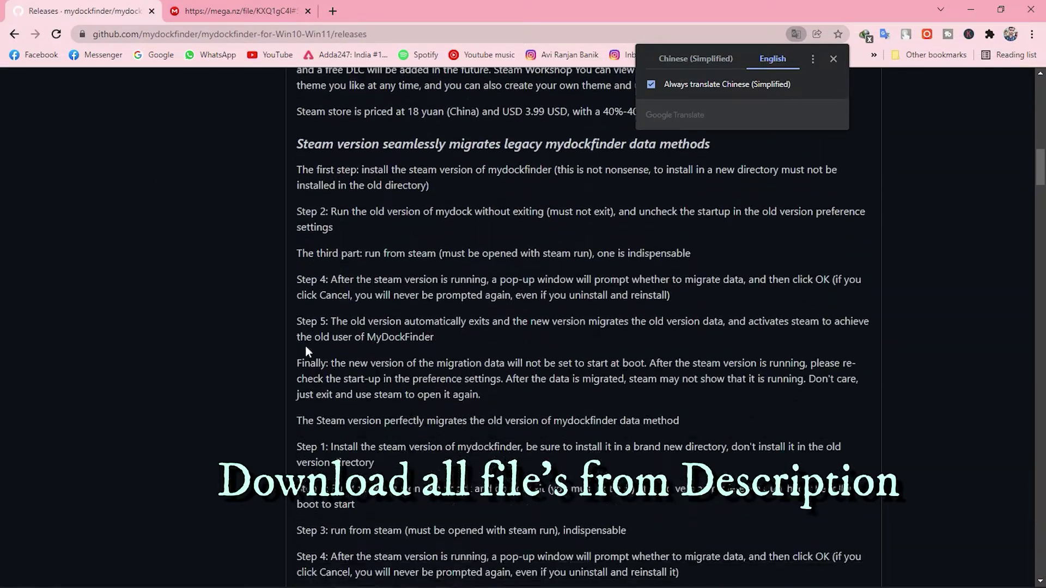
scroll(306, 347, "down", 13)
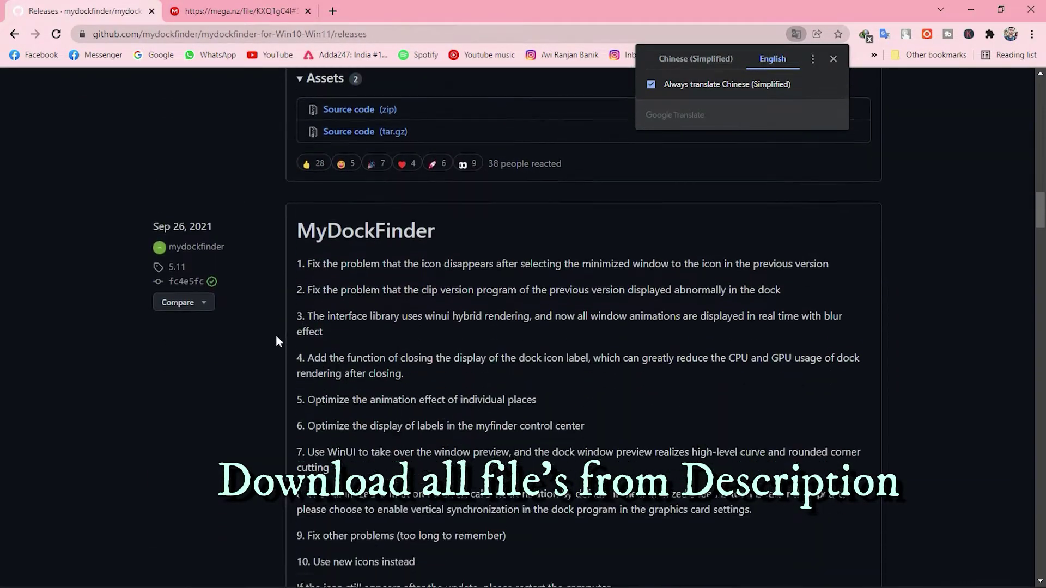
scroll(276, 337, "down", 2)
left_click(299, 350)
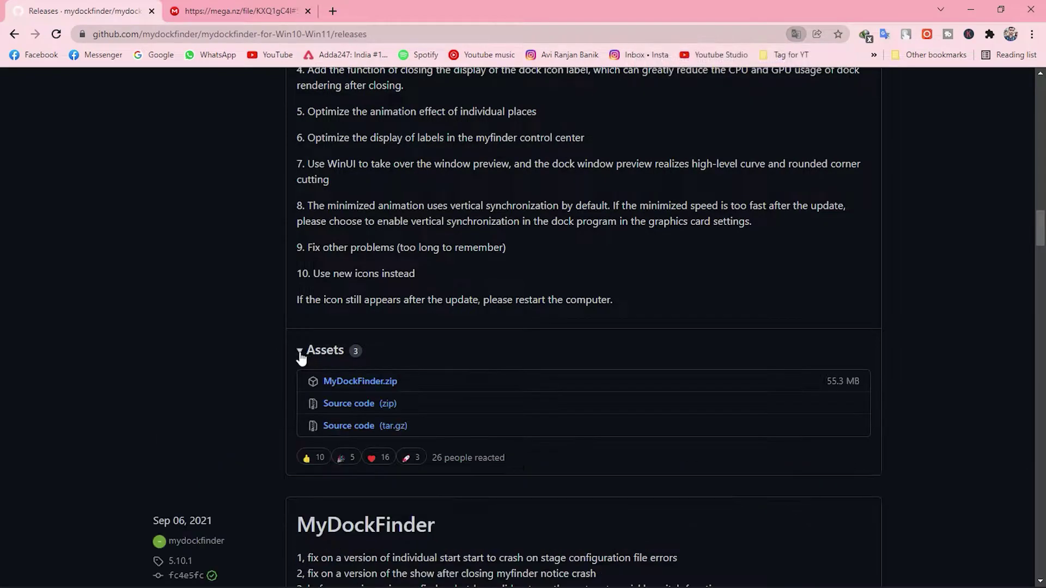
left_click(369, 384)
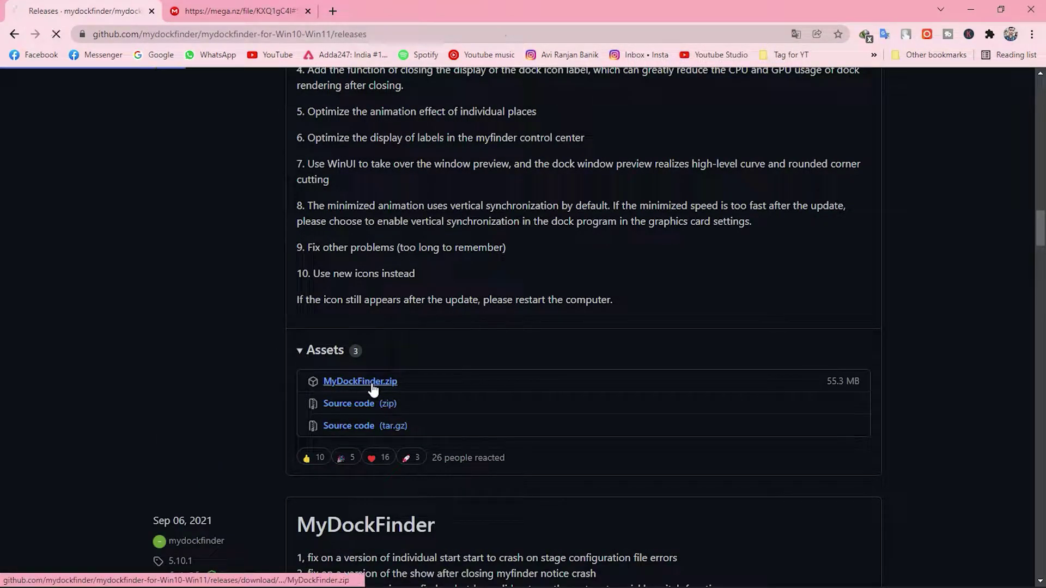
left_click(413, 289)
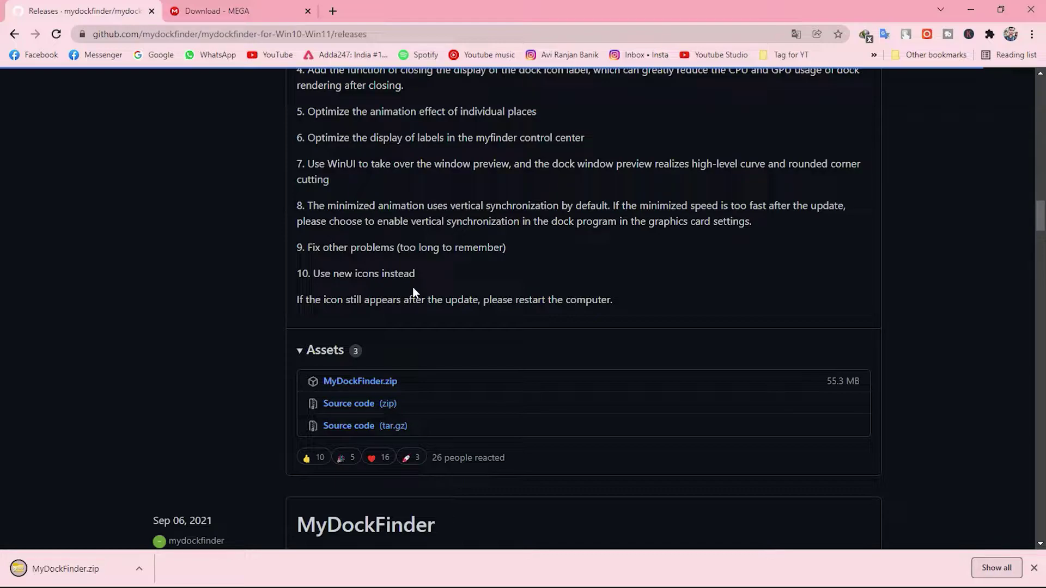
Download MyDock Backup by Windows Theme.zip from the MEGA page and close the browser.
left_click(260, 11)
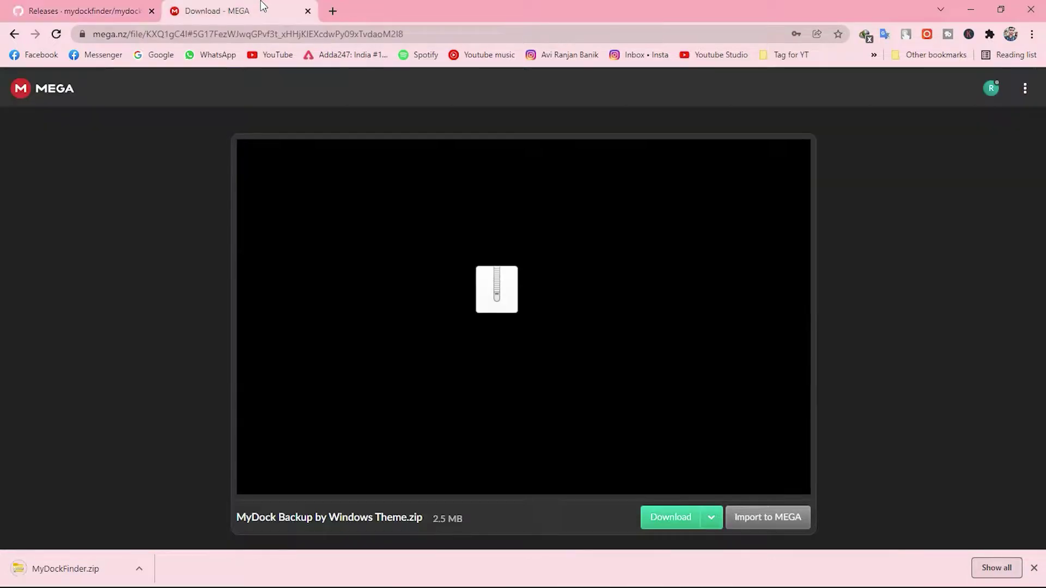
left_click(683, 519)
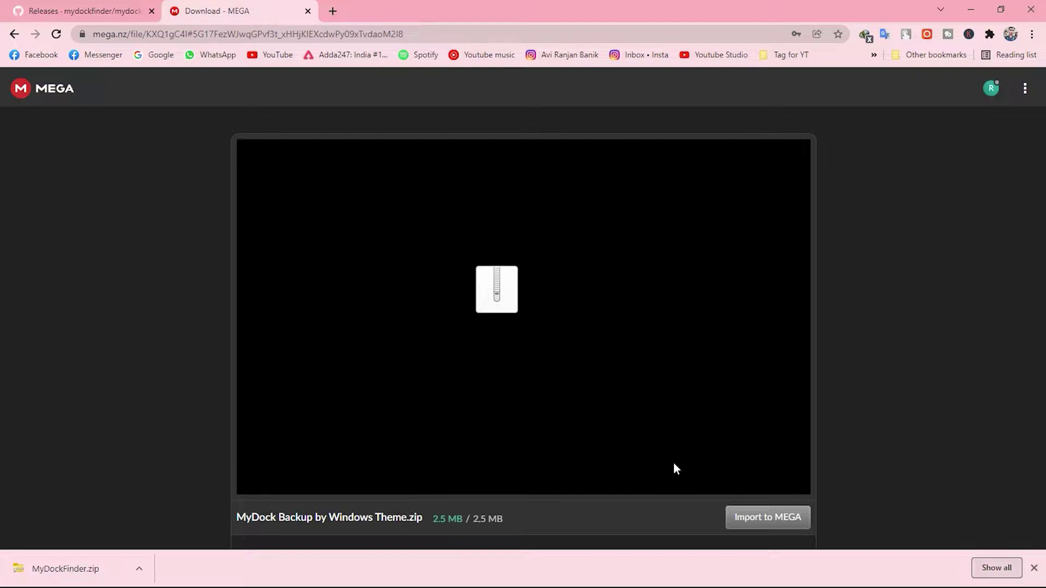
left_click(412, 292)
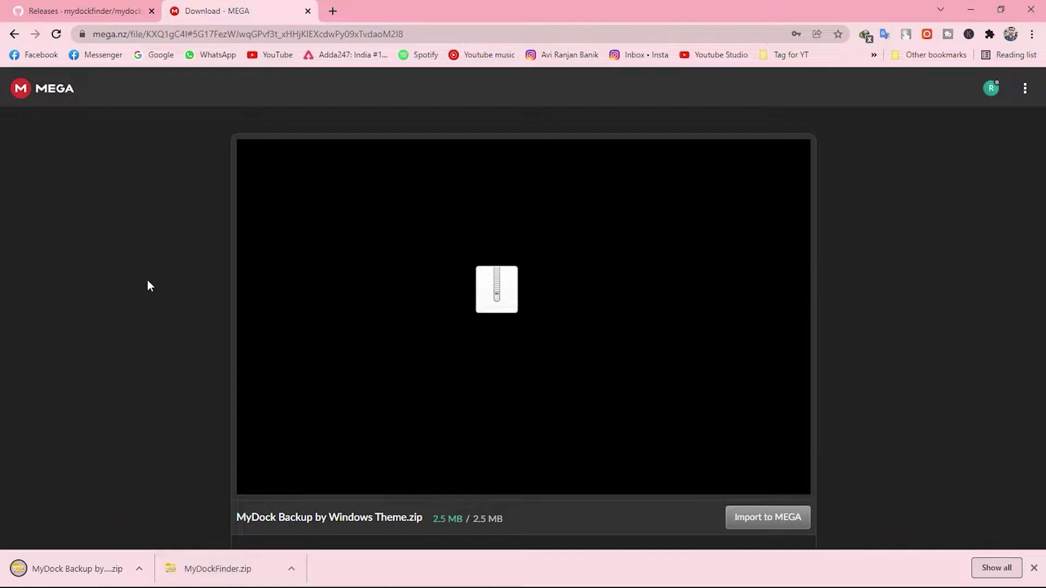
left_click(1031, 9)
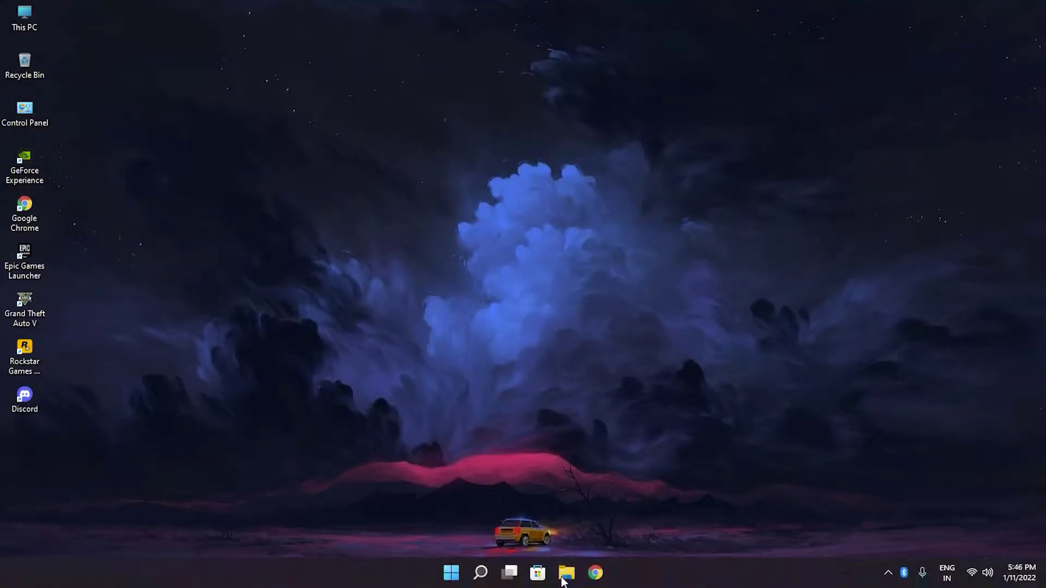
In File Explorer's Downloads folder, extract MyDockFinder.zip with 7-Zip into its own MyDockFinder folder.
left_click(566, 574)
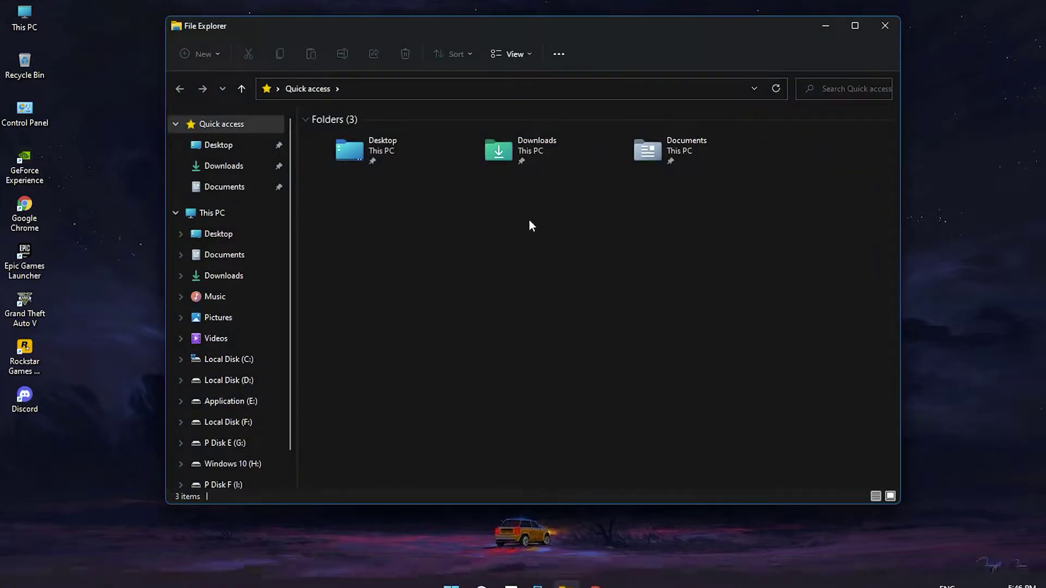
double_click(519, 160)
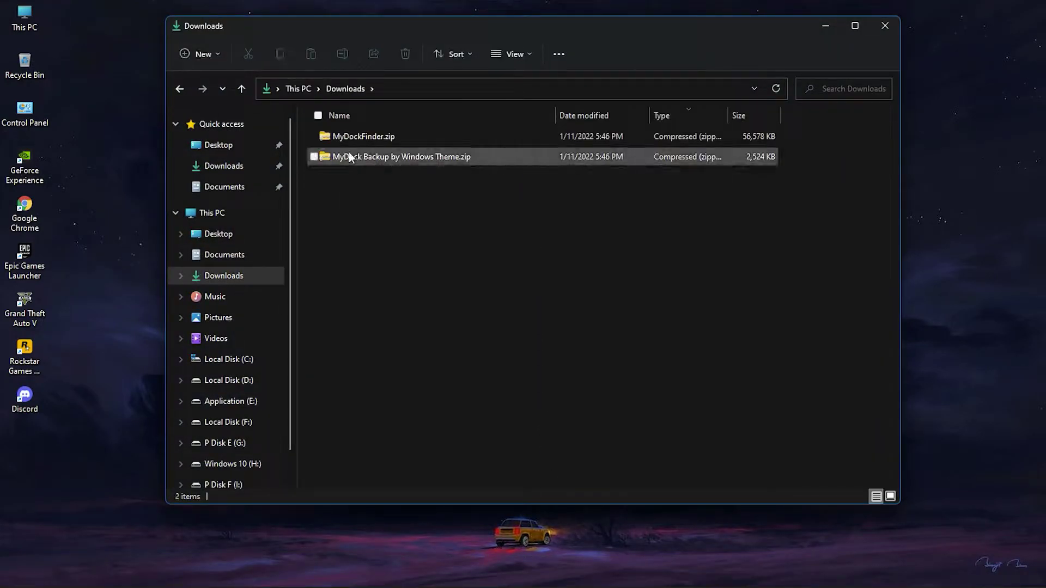
left_click(354, 140)
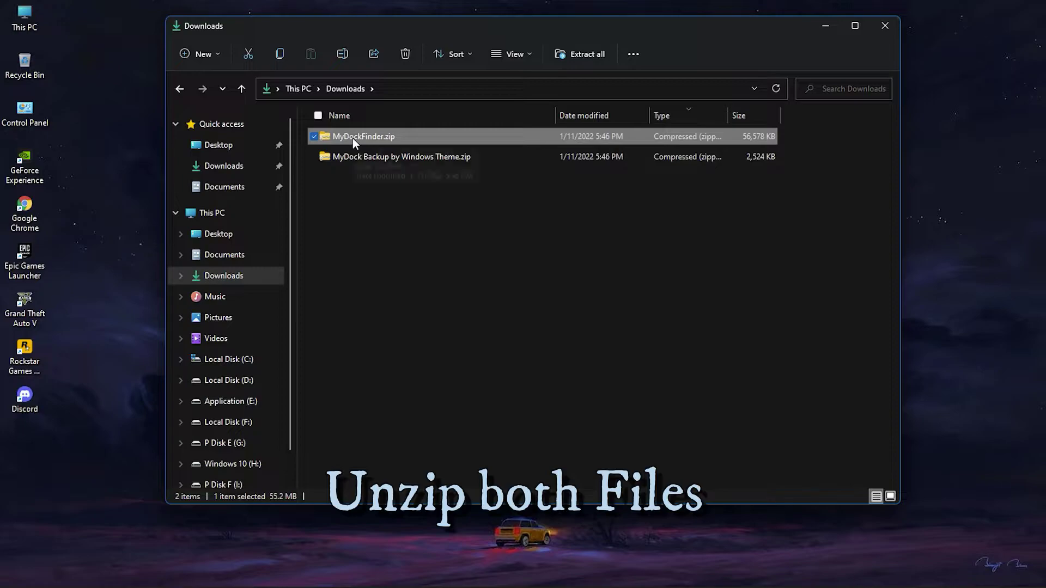
right_click(352, 138)
mouse_move(443, 198)
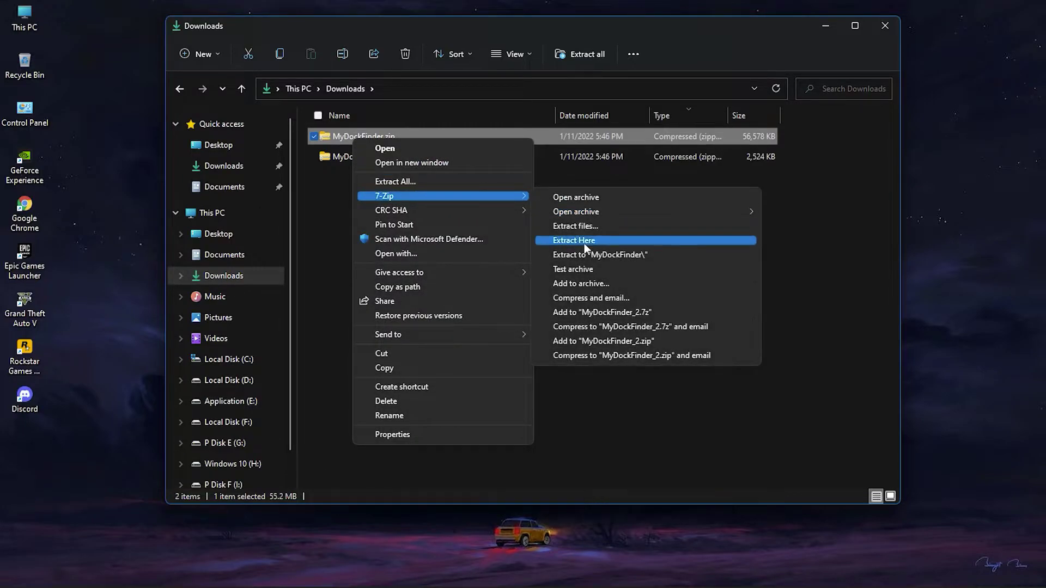
left_click(584, 252)
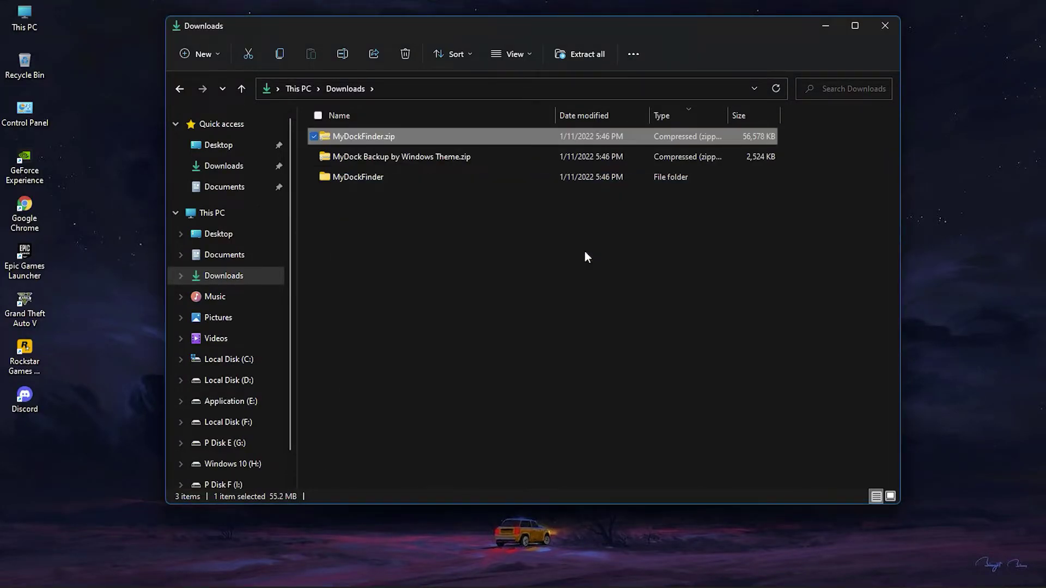
Extract MyDock Backup by Windows Theme.zip with 7-Zip into a folder of the same name.
left_click(406, 157)
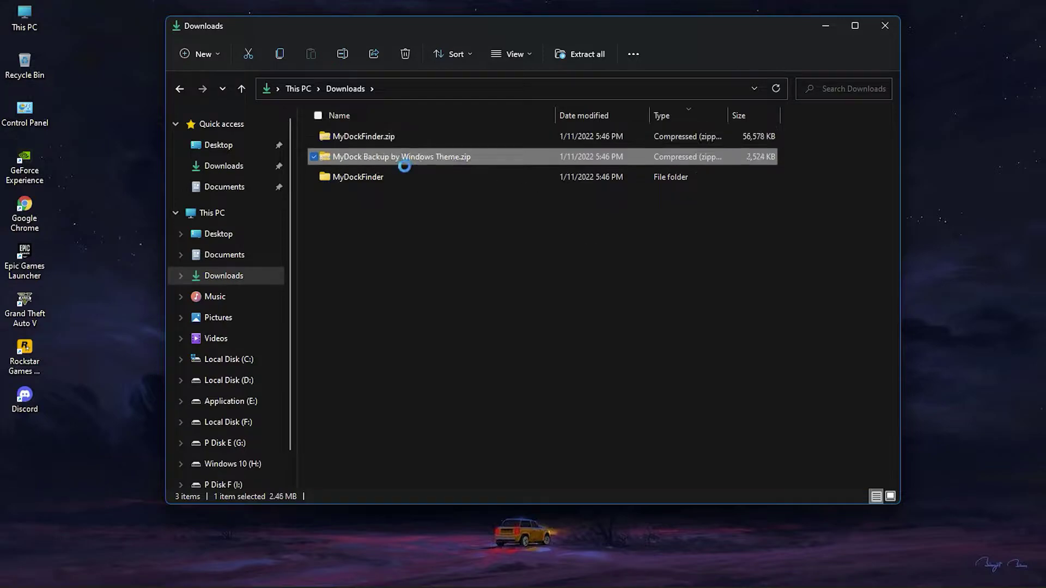
right_click(361, 158)
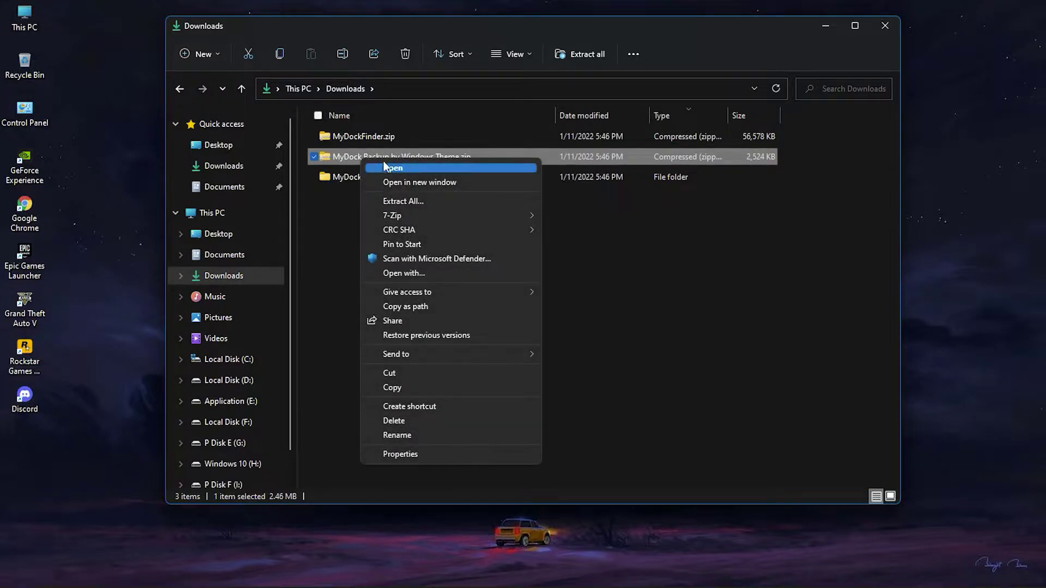
mouse_move(491, 222)
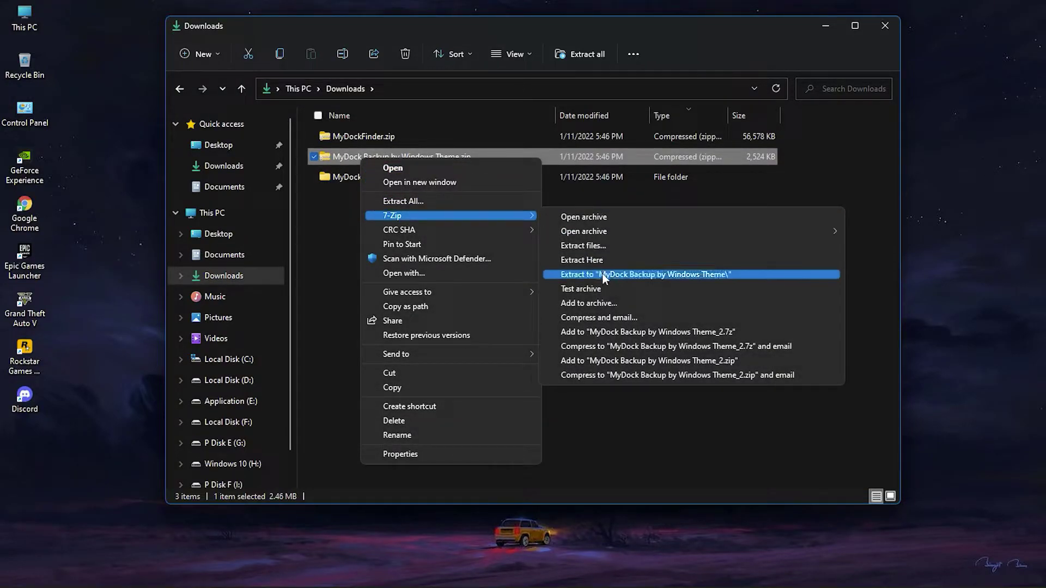
left_click(603, 274)
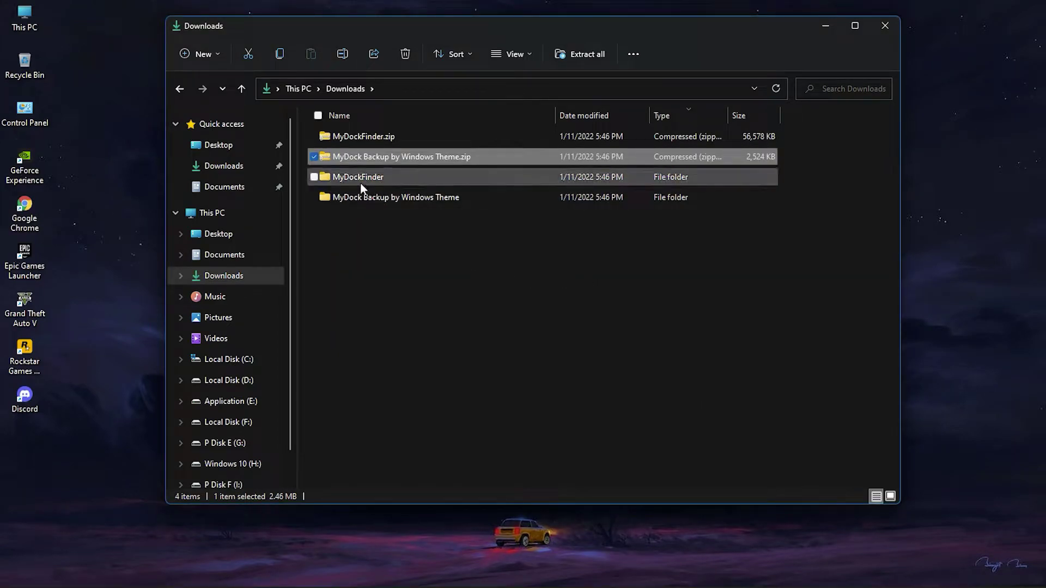
Copy the MyDock folder from the extracted MyDockFinder folder to the root of Local Disk (C:).
double_click(360, 182)
left_click(345, 139)
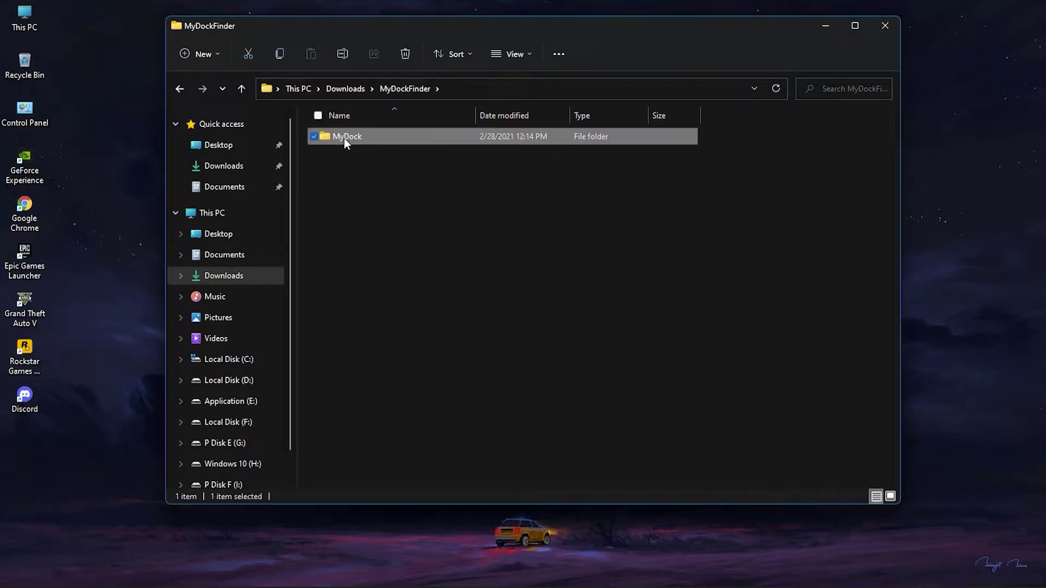
right_click(345, 137)
left_click(368, 349)
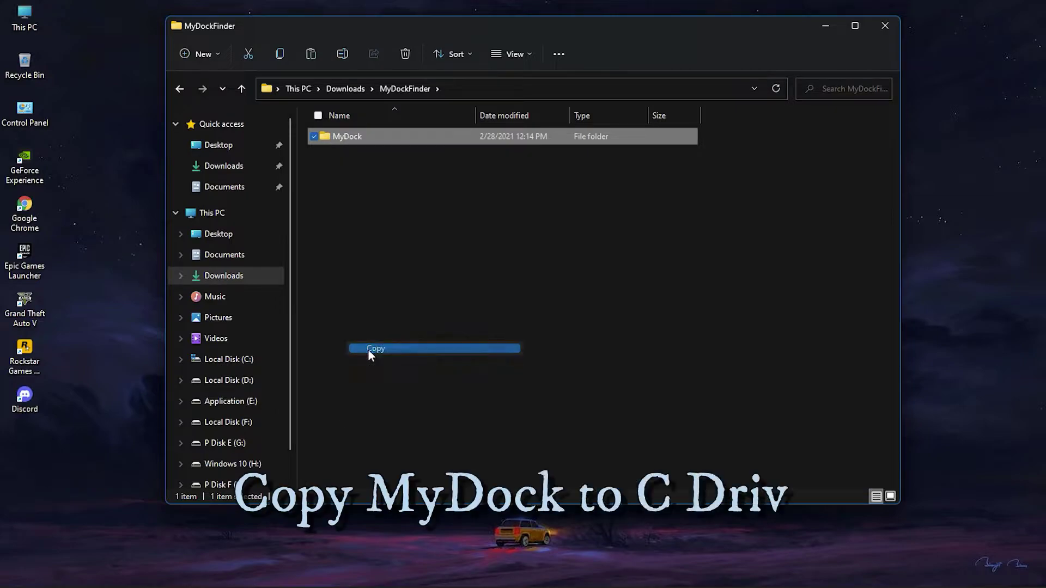
left_click(269, 359)
right_click(374, 263)
left_click(393, 331)
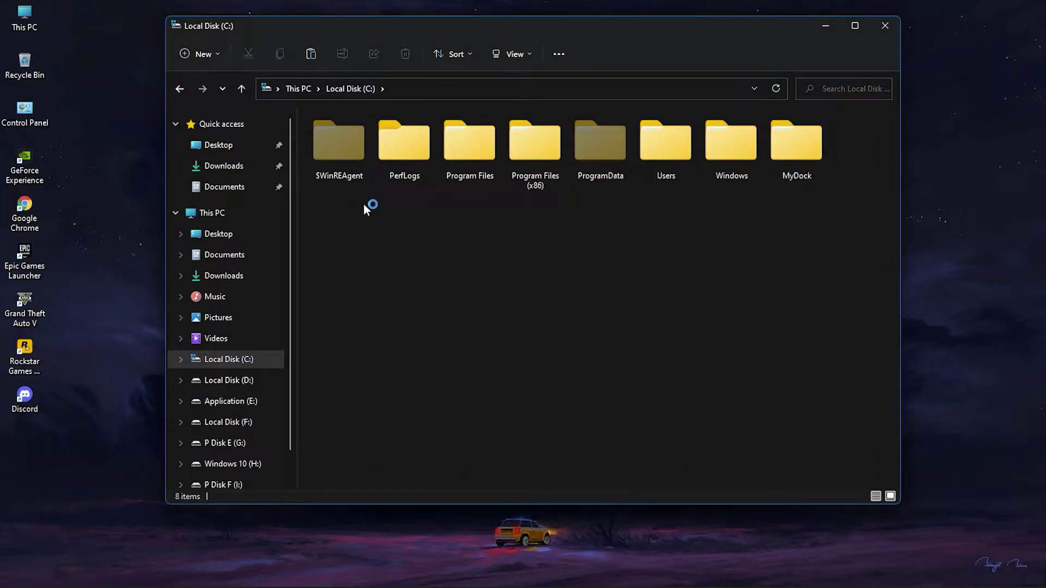
Copy everything inside the theme backup's "Paste to dock folder" directory into the MyDock folder on Local Disk (C:).
left_click(175, 97)
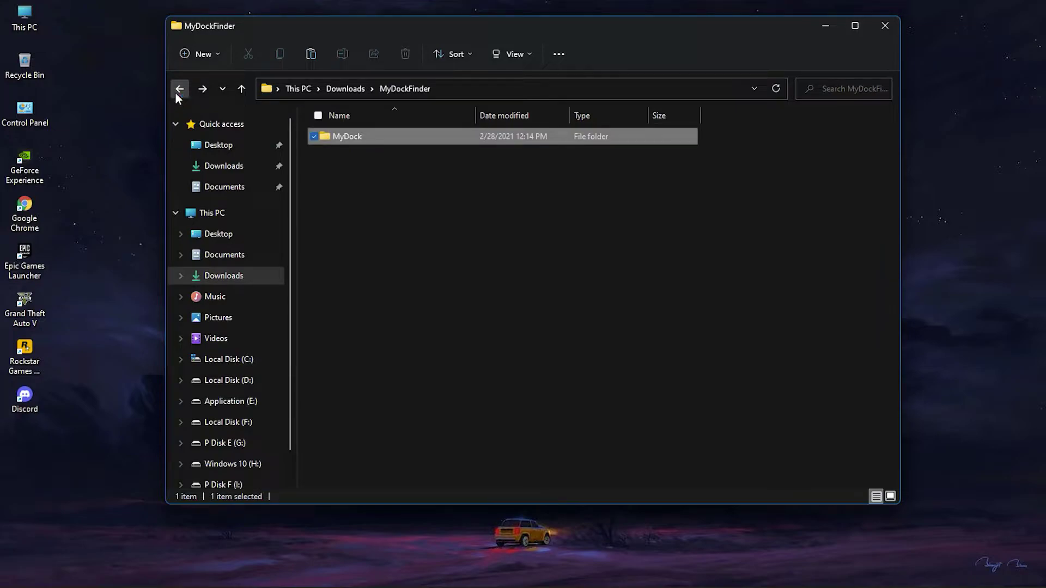
left_click(174, 92)
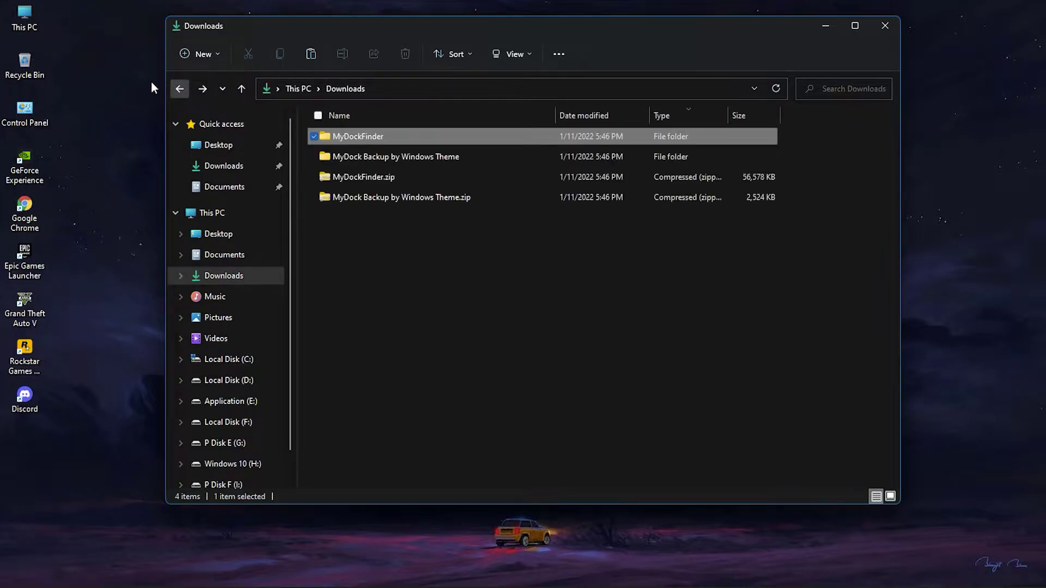
double_click(370, 159)
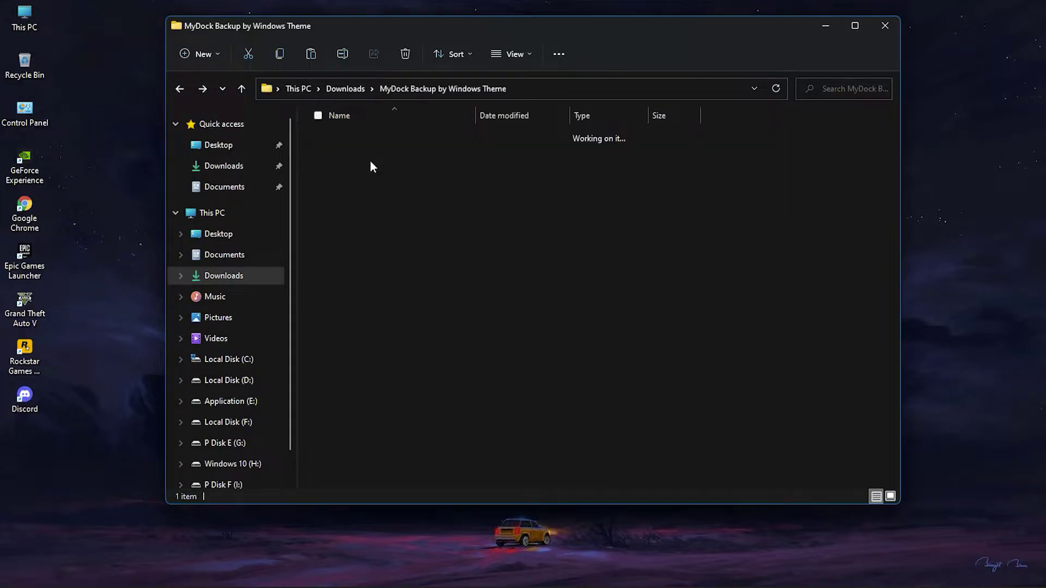
key("ctrl+a")
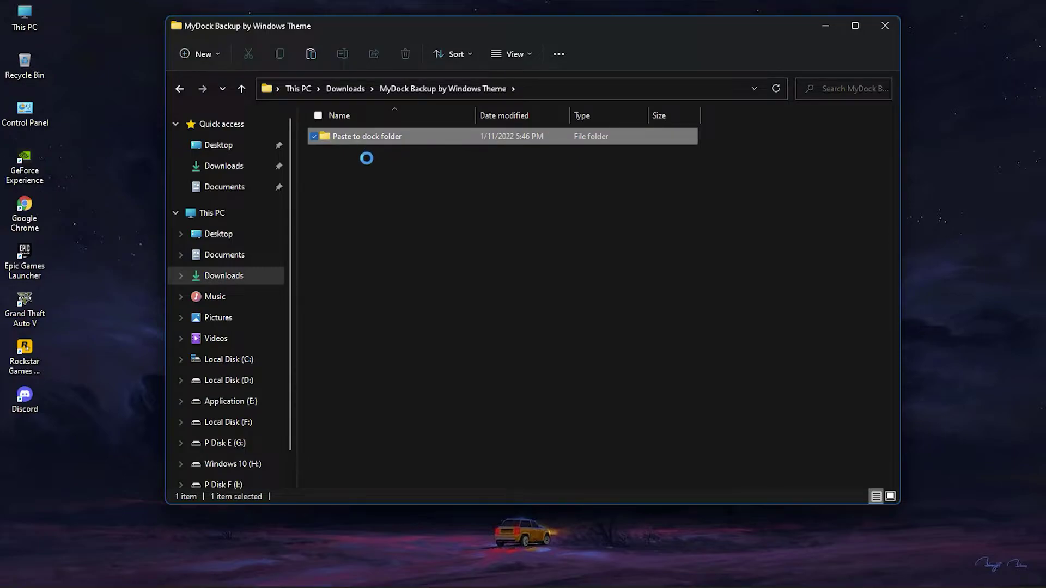
key("Return")
left_click_drag(360, 284, 336, 135)
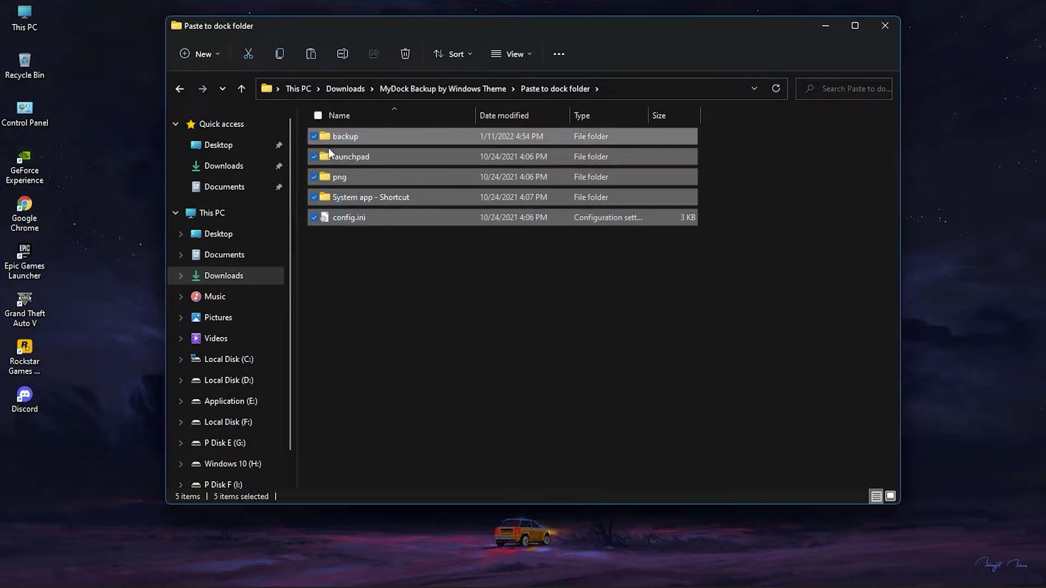
right_click(367, 155)
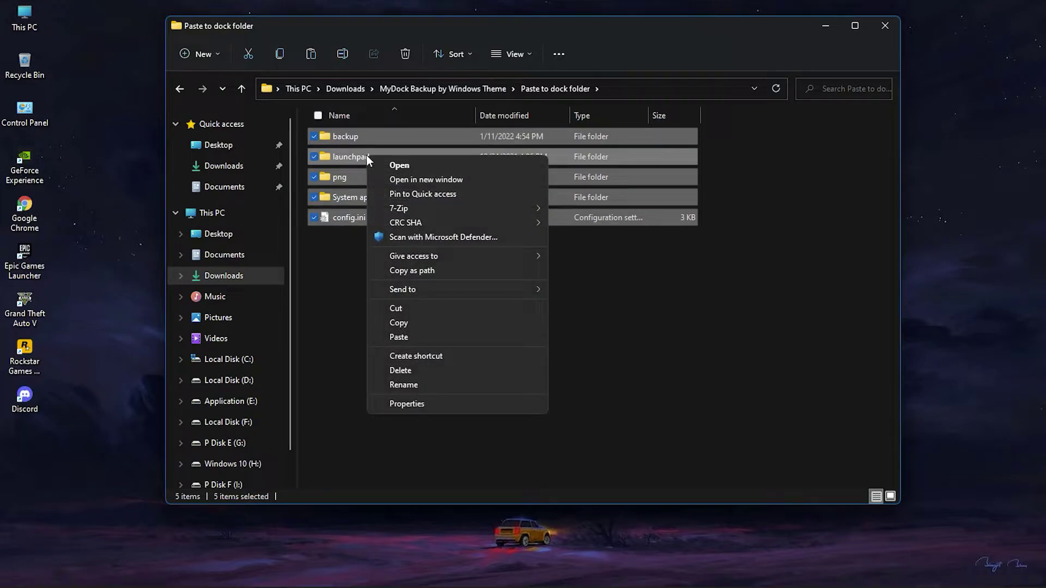
left_click(391, 325)
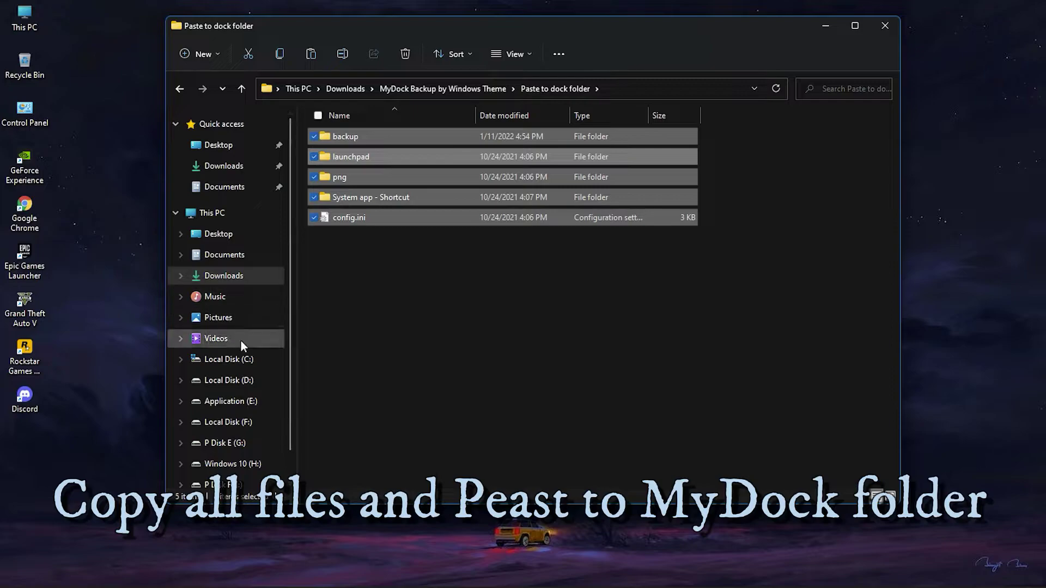
left_click(244, 360)
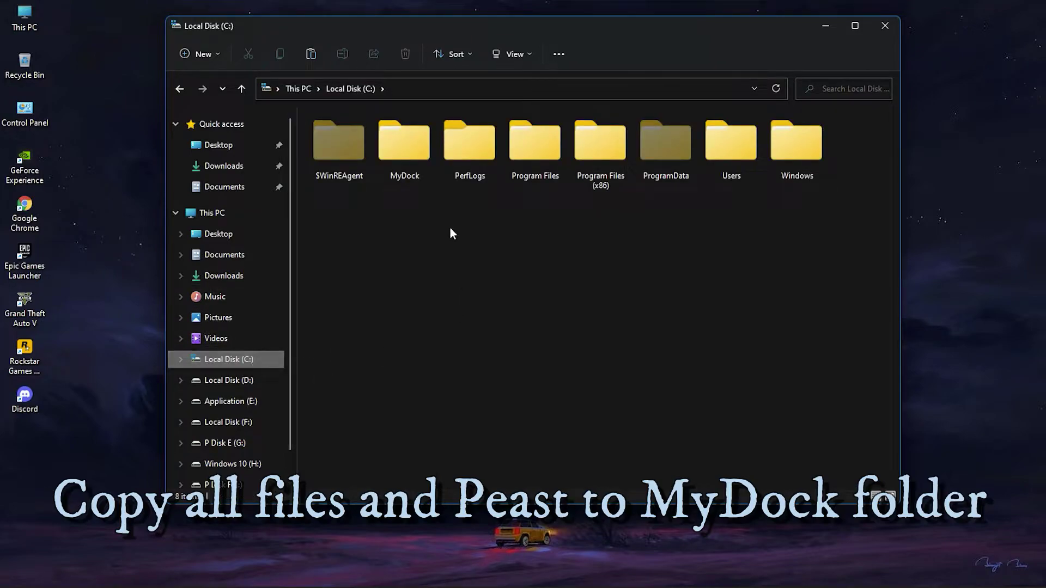
double_click(407, 155)
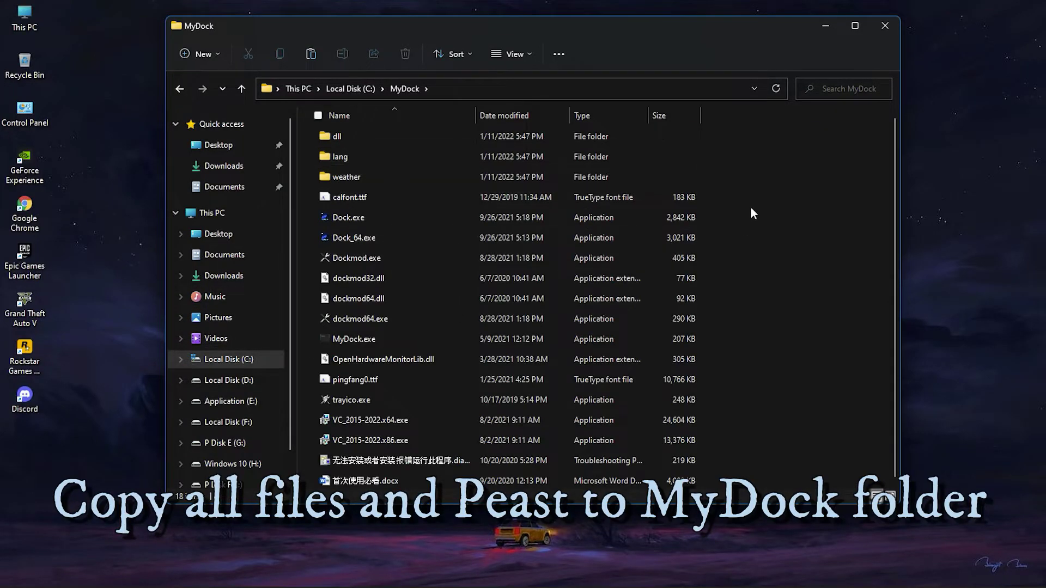
right_click(750, 207)
left_click(772, 300)
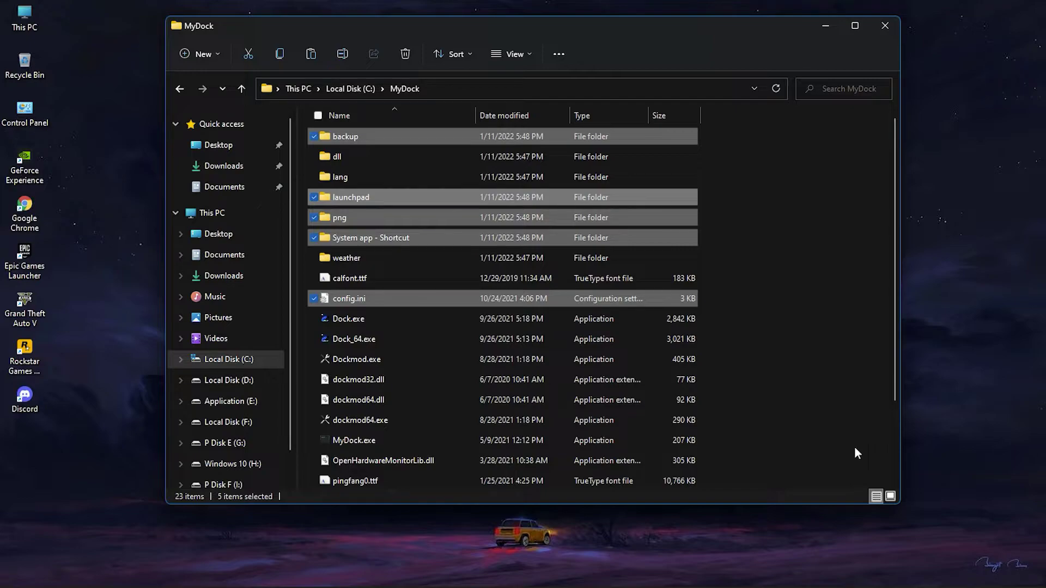
Run MyDock.exe from the MyDock folder on Local Disk (C:) and close the File Explorer window.
left_click(816, 376)
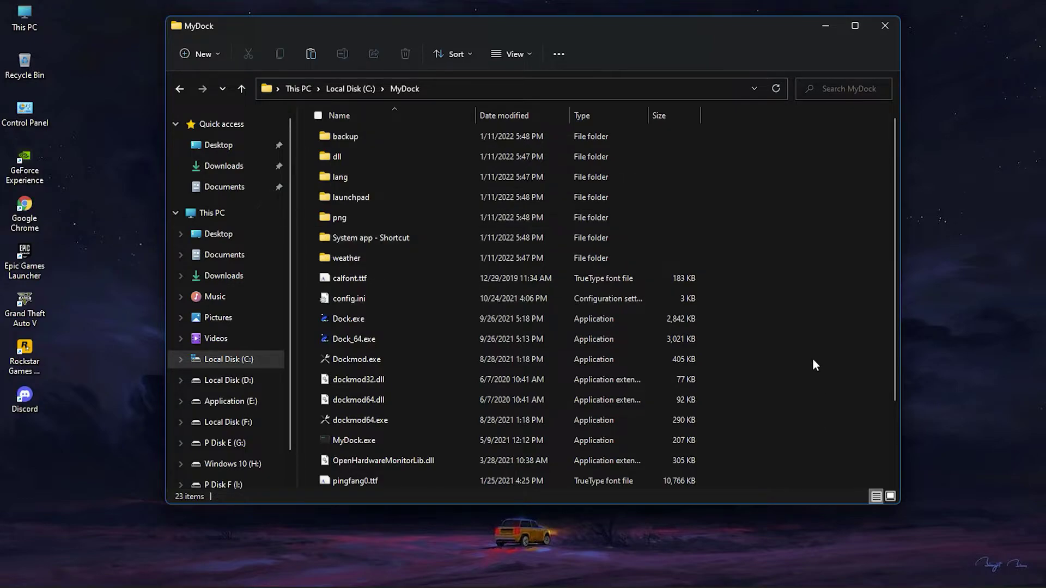
scroll(800, 354, "down", 2)
double_click(354, 341)
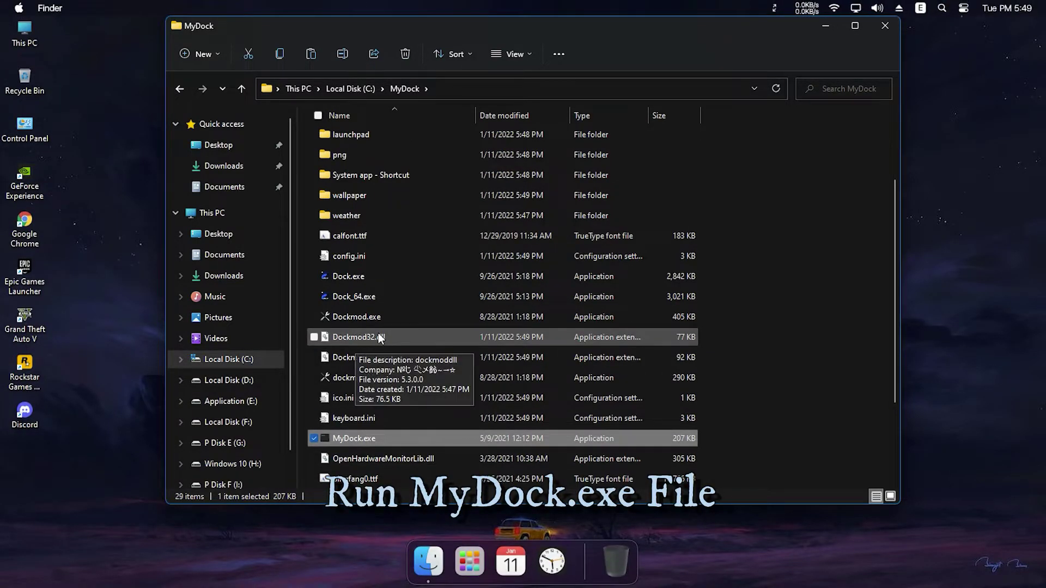
left_click(885, 26)
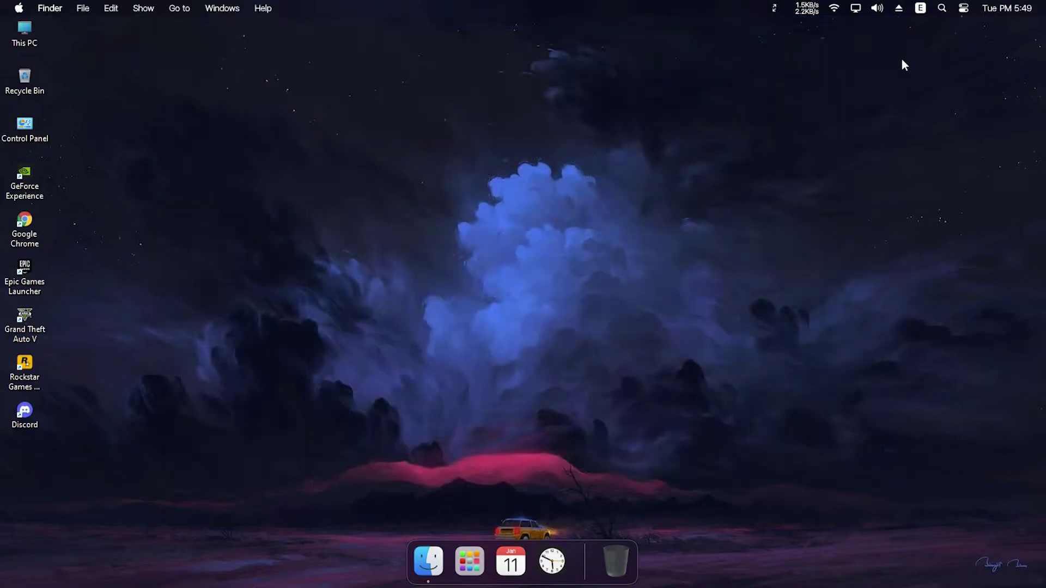
In the dock's advanced preferences, restore the "WindowsTheme My Dock" icon backup file.
right_click(586, 560)
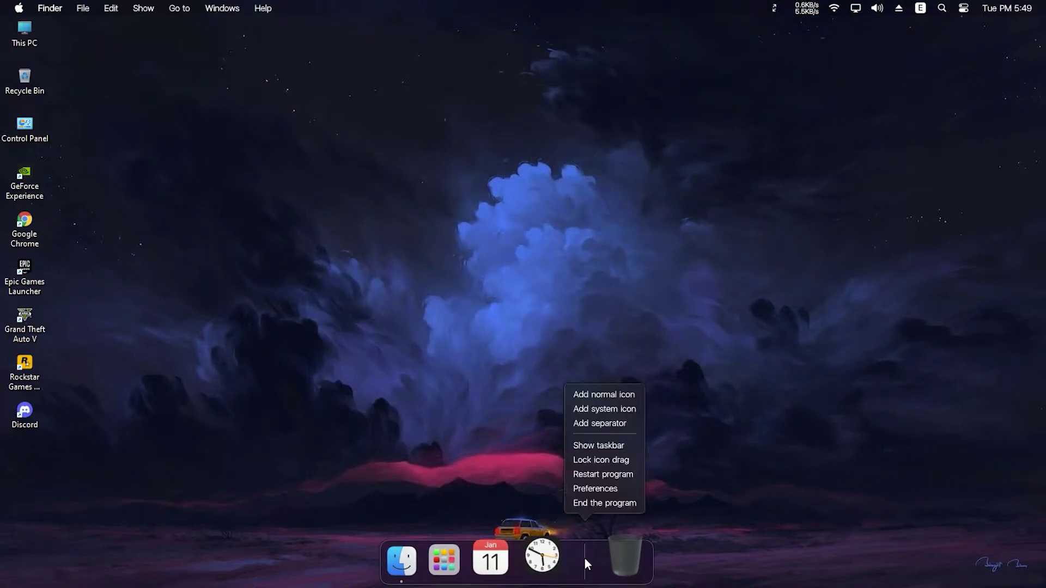
left_click(594, 493)
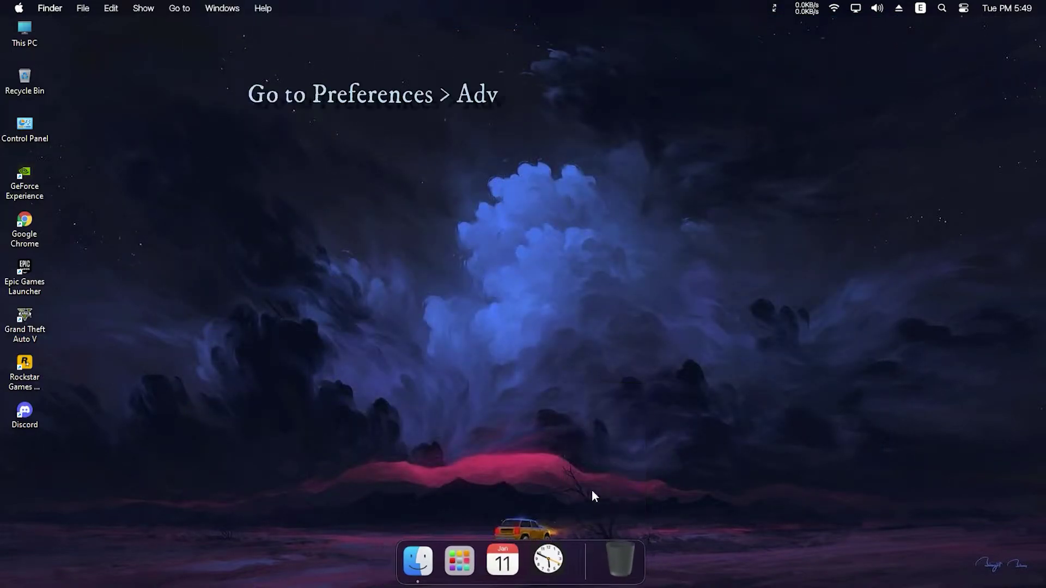
left_click(378, 252)
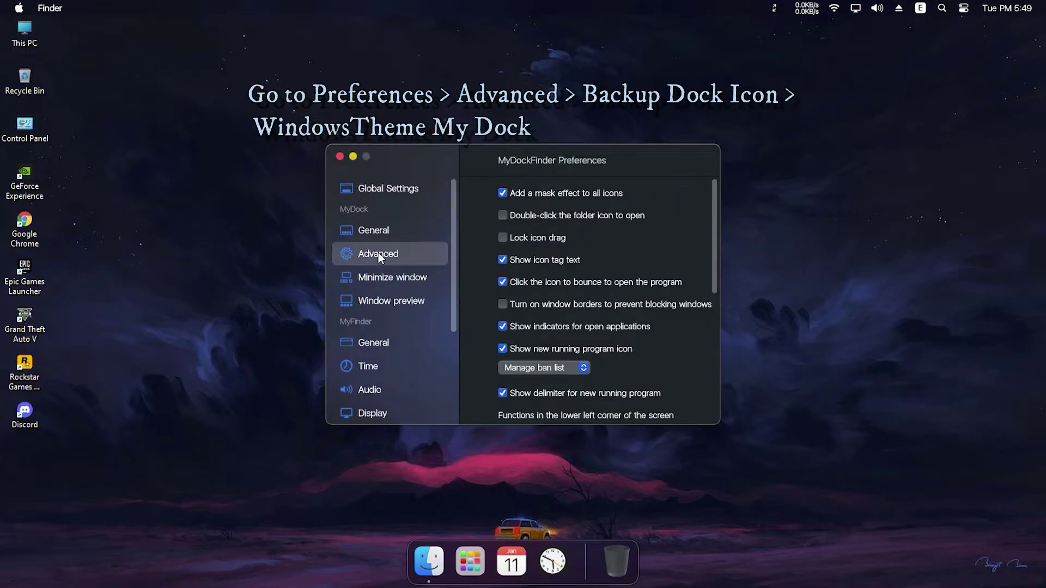
scroll(576, 288, "down", 5)
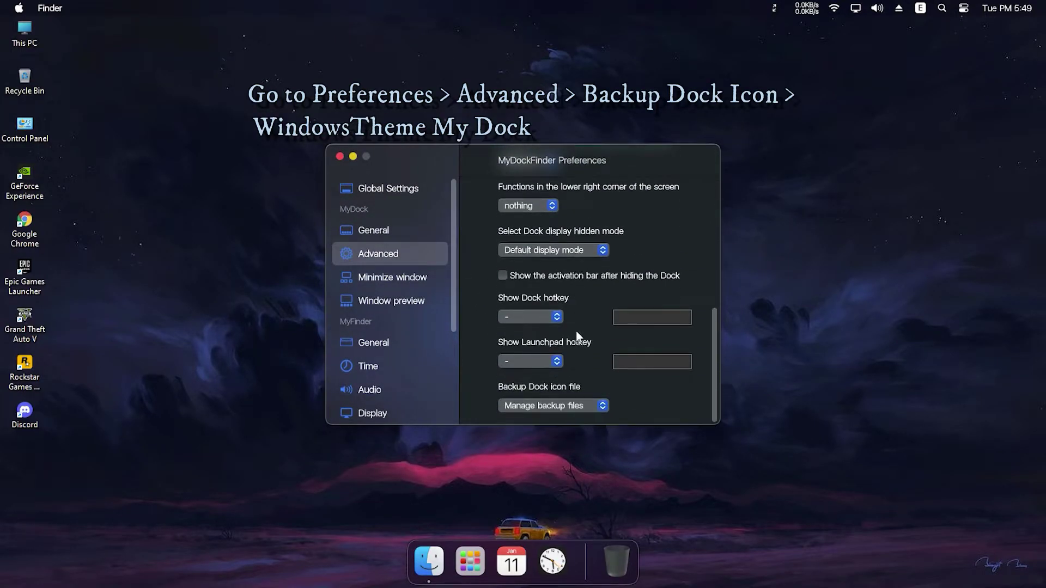
left_click(568, 406)
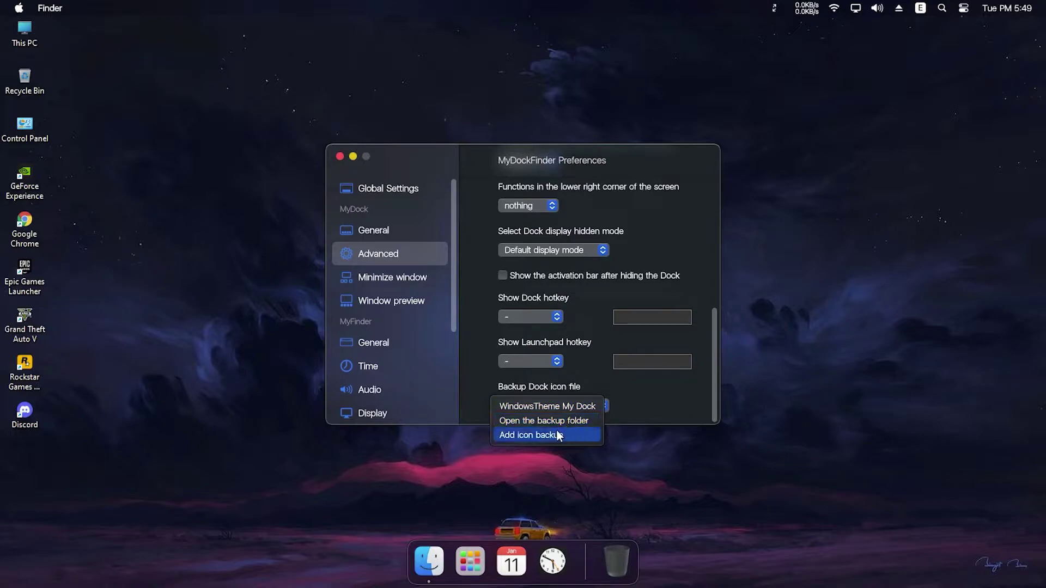
left_click(543, 409)
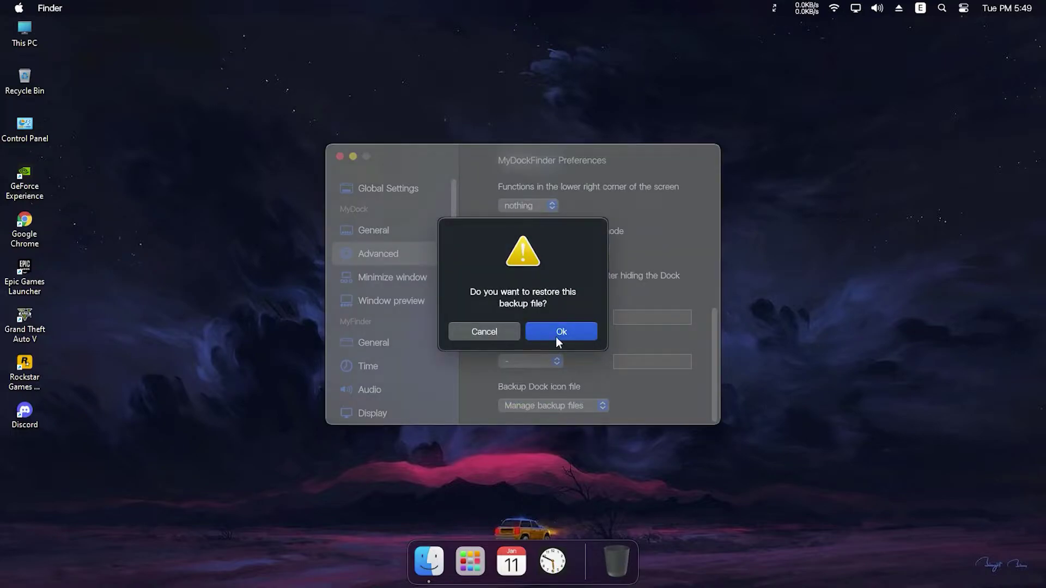
left_click(561, 333)
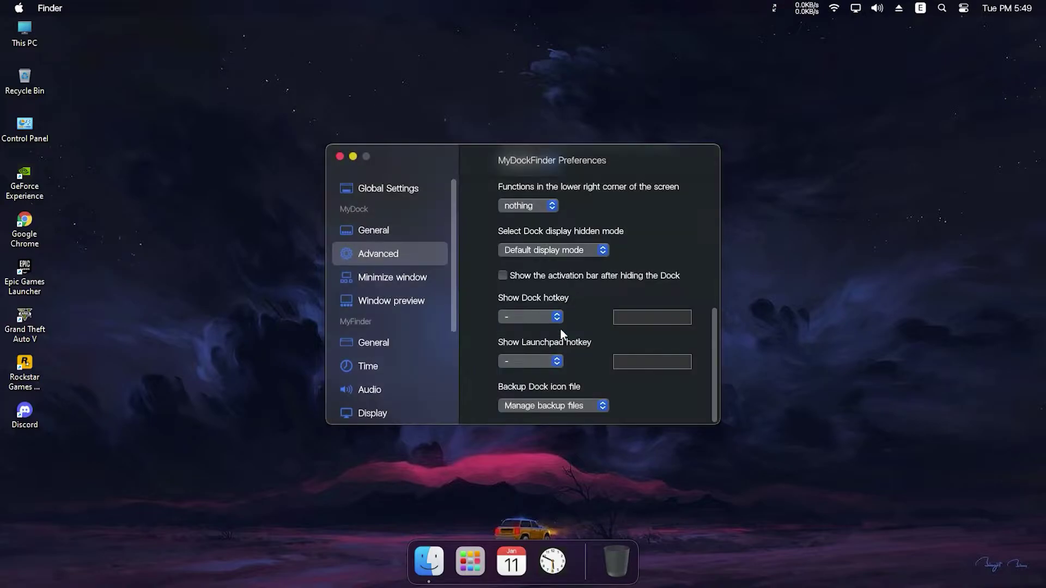
left_click(564, 334)
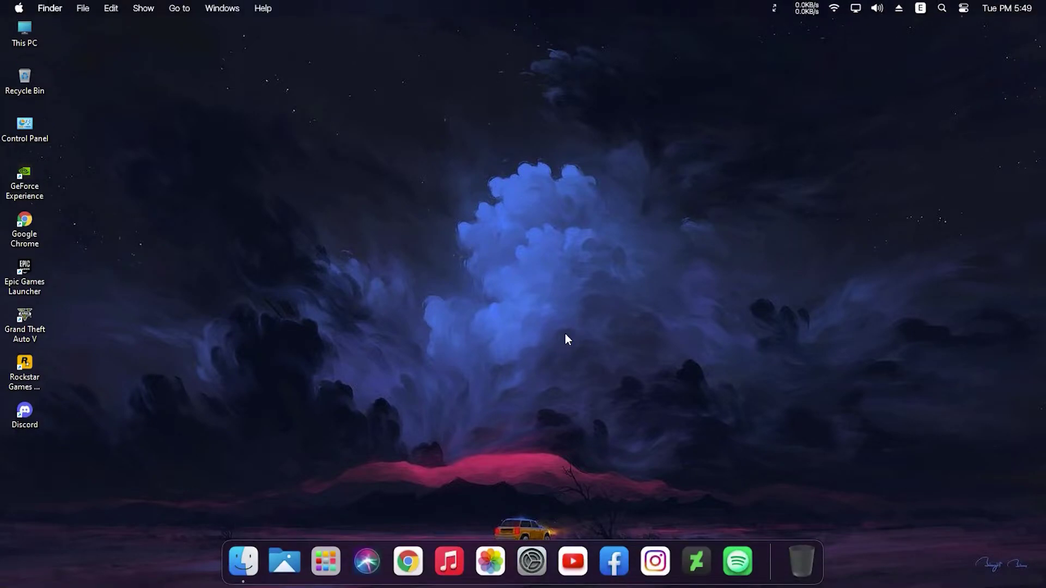
In the MyDock general preferences, increase the dock's distance from the screen edge and reduce the icon zoomed size and default size.
right_click(766, 558)
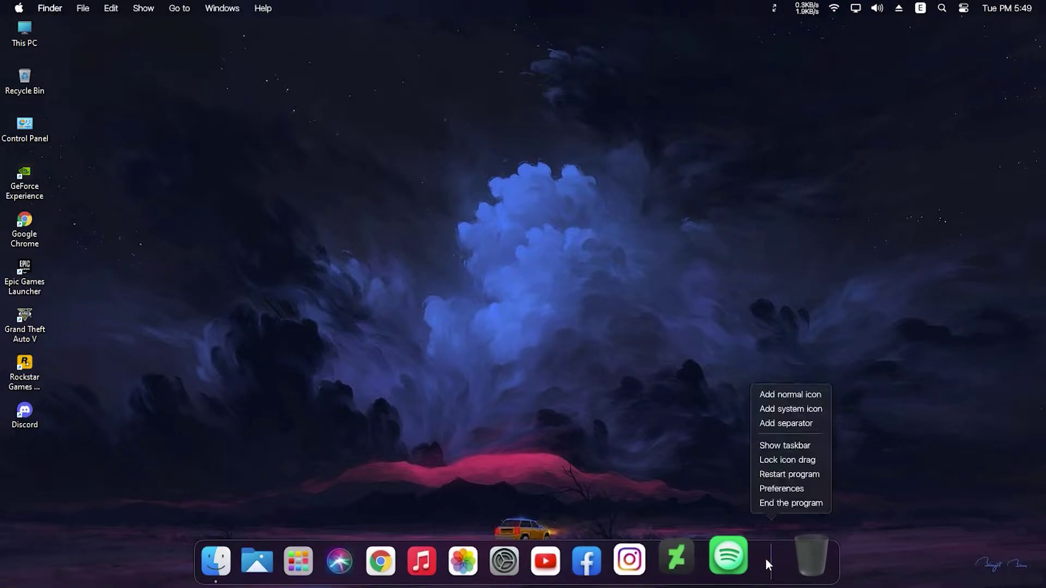
left_click(774, 488)
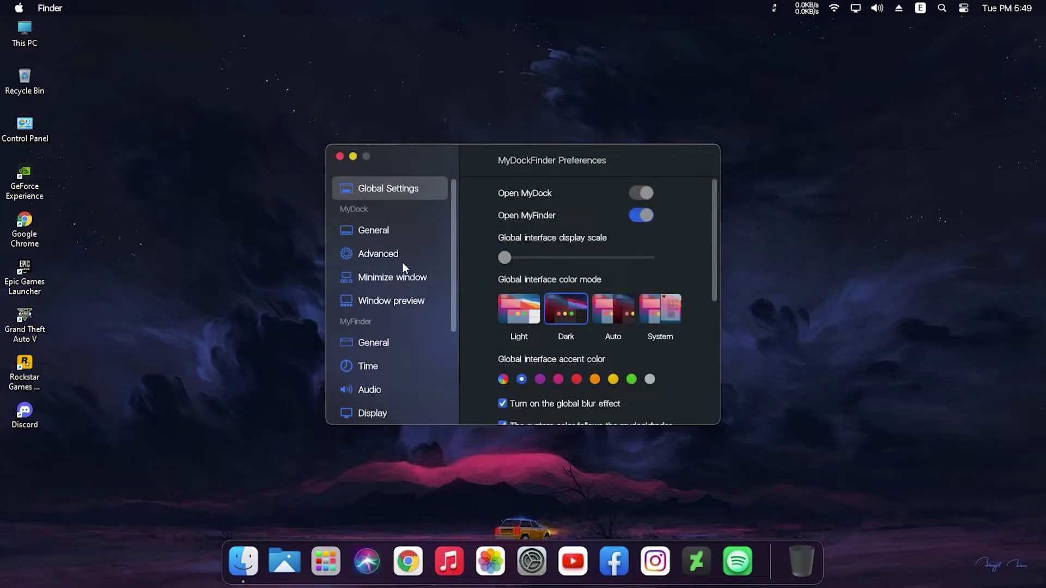
left_click(402, 298)
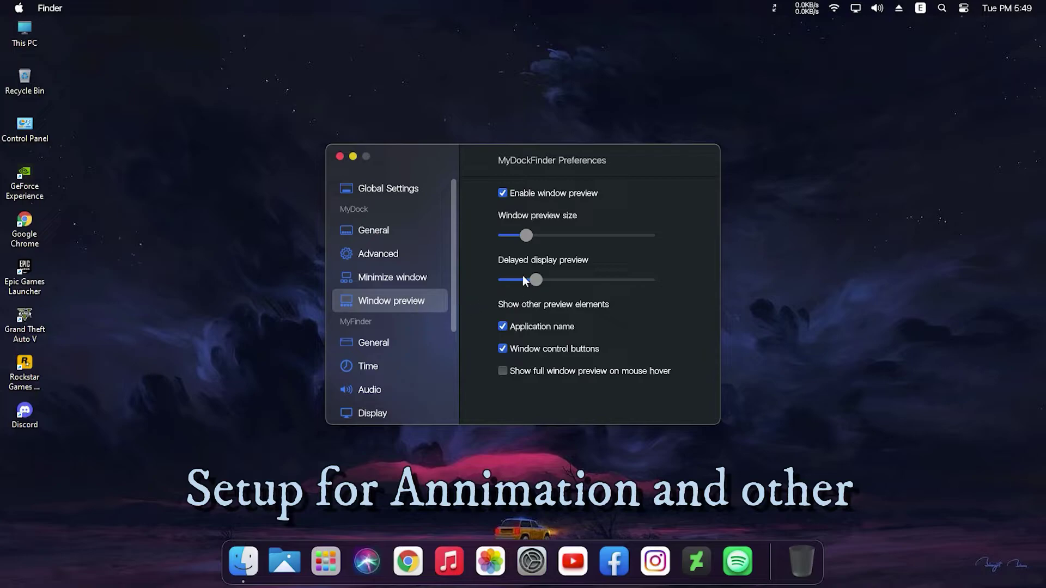
left_click(389, 341)
scroll(397, 326, "down", 3)
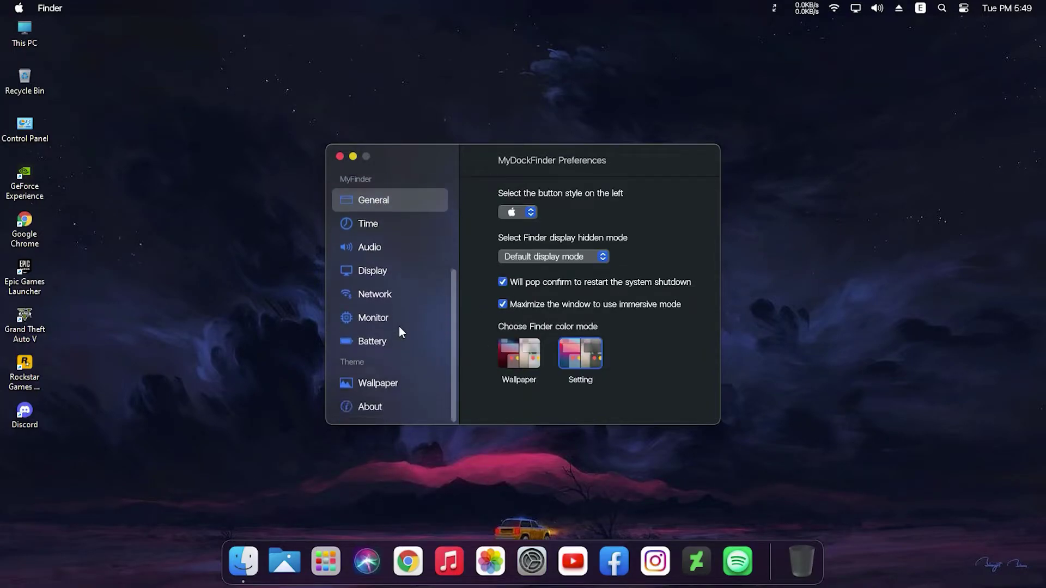
scroll(399, 325, "up", 5)
left_click(381, 232)
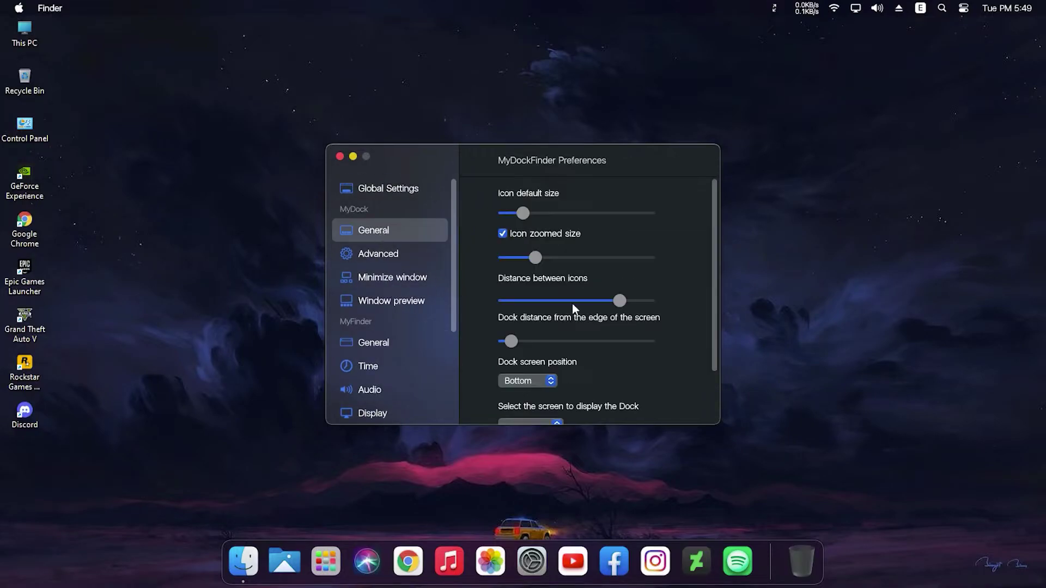
left_click_drag(511, 340, 548, 342)
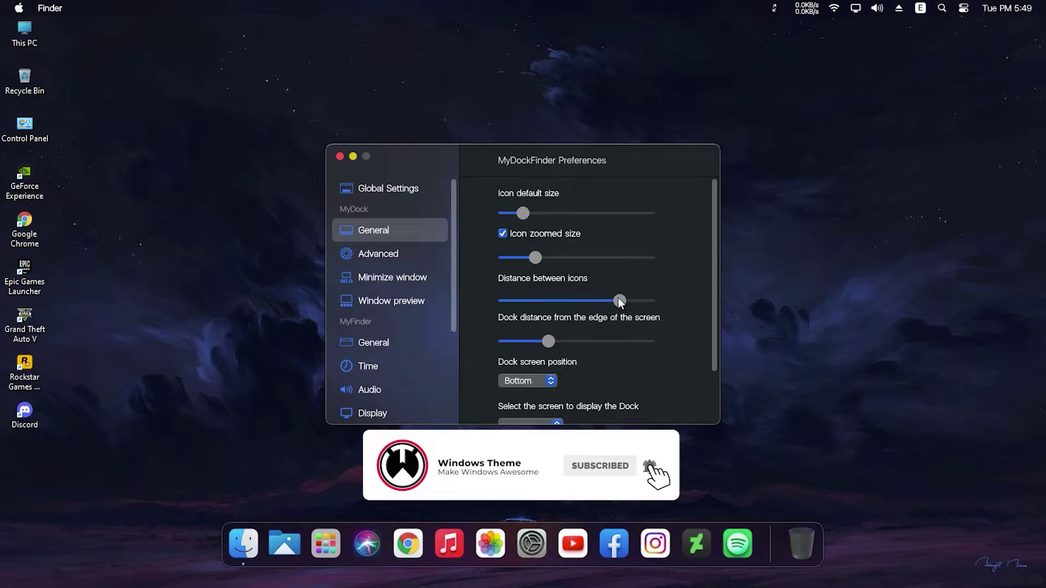
left_click_drag(530, 259, 509, 263)
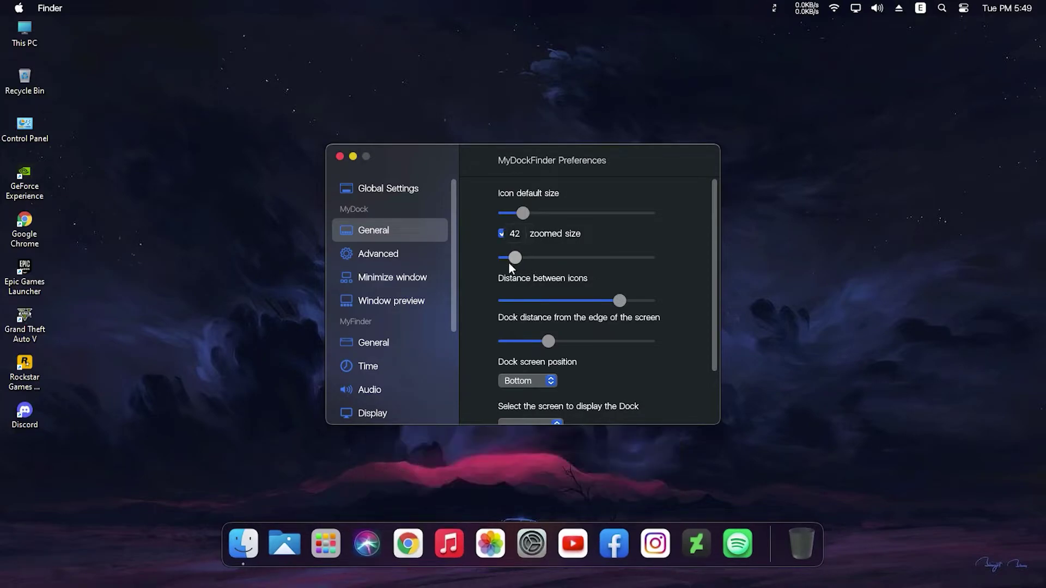
left_click_drag(522, 213, 514, 215)
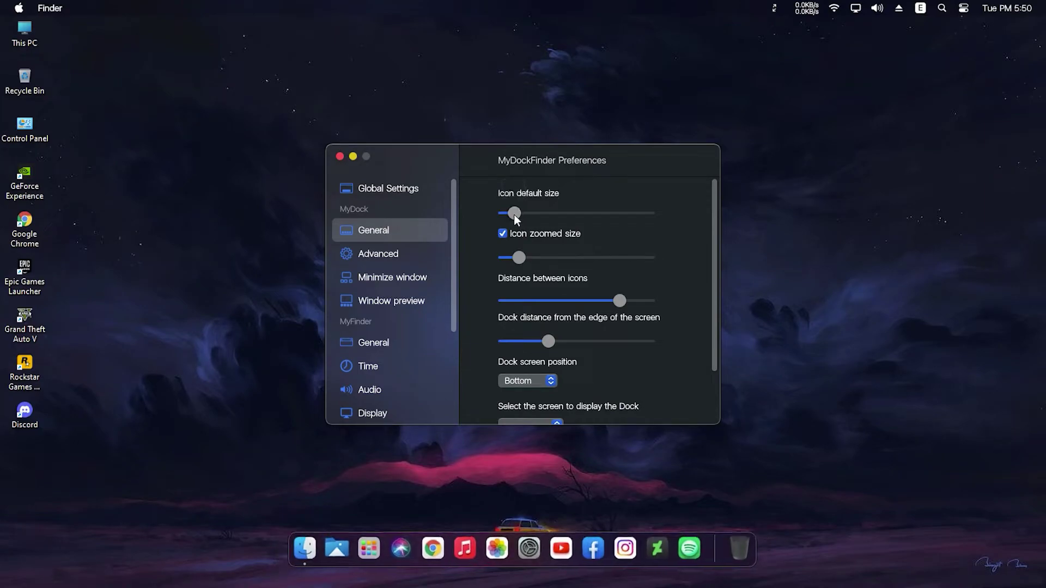
Review the dock's Advanced, Minimize window and Window preview settings, and close the preferences.
left_click(395, 264)
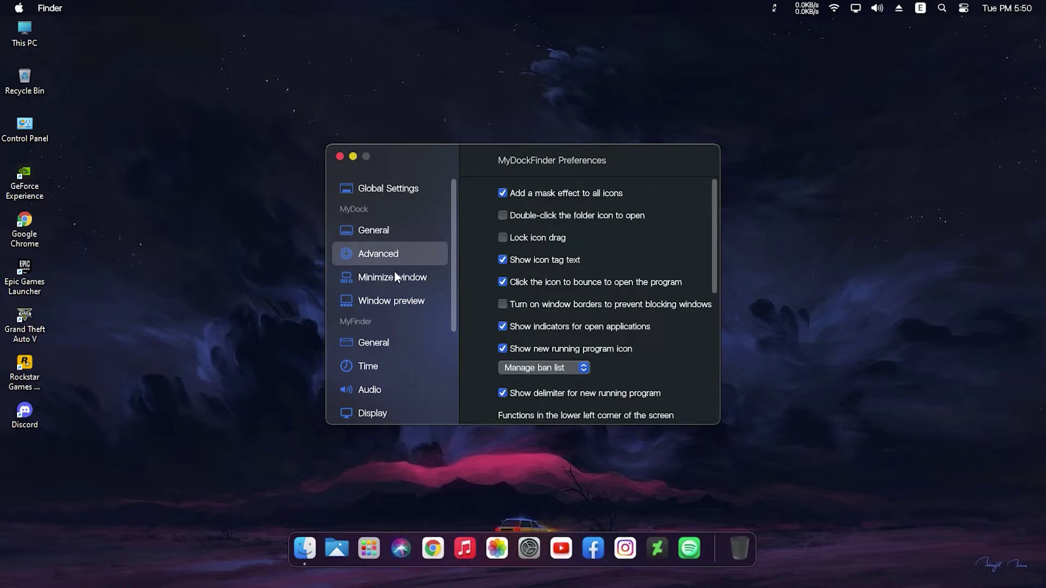
left_click(395, 274)
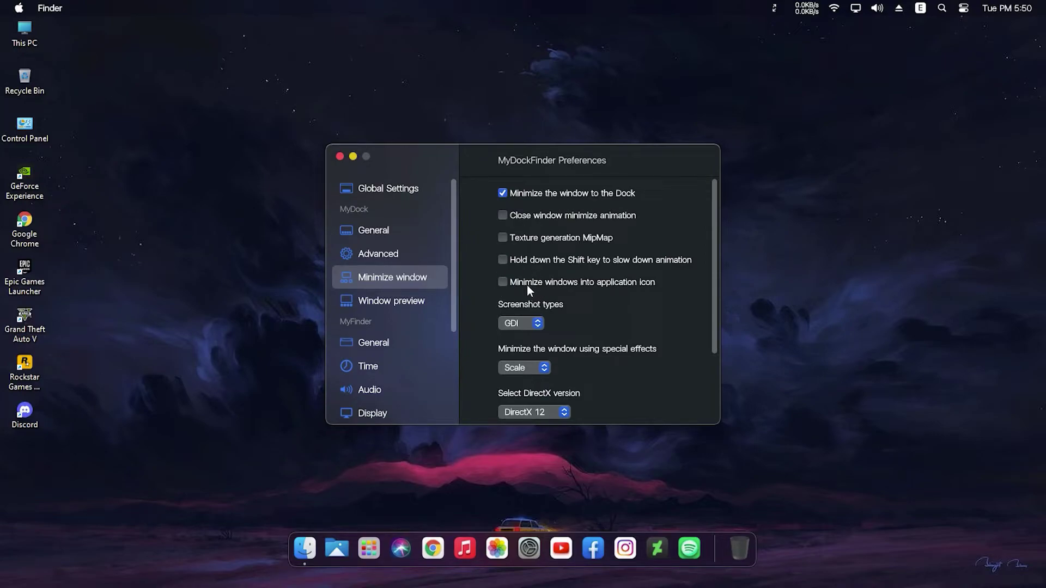
left_click(377, 303)
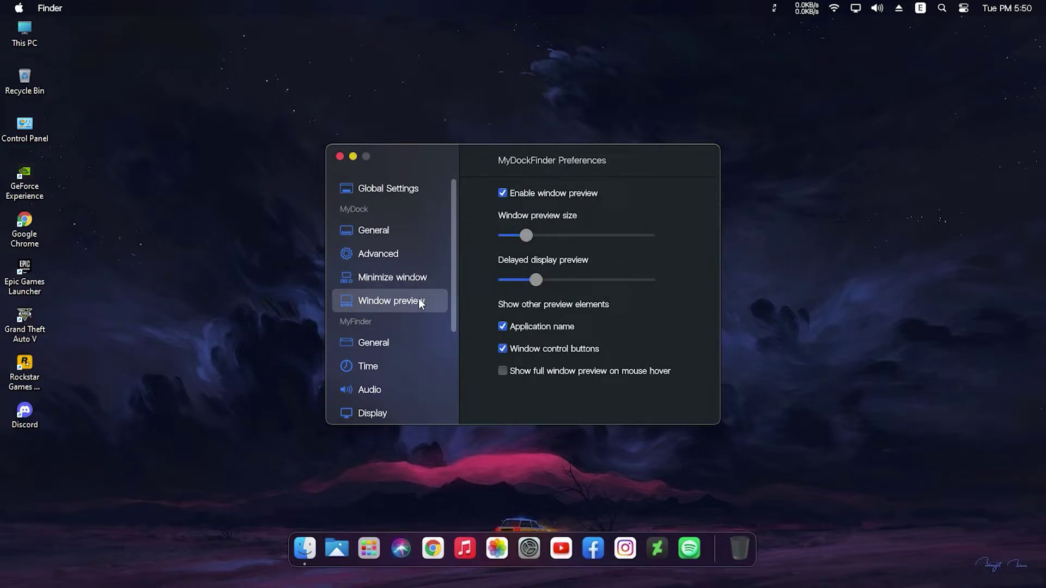
left_click(339, 156)
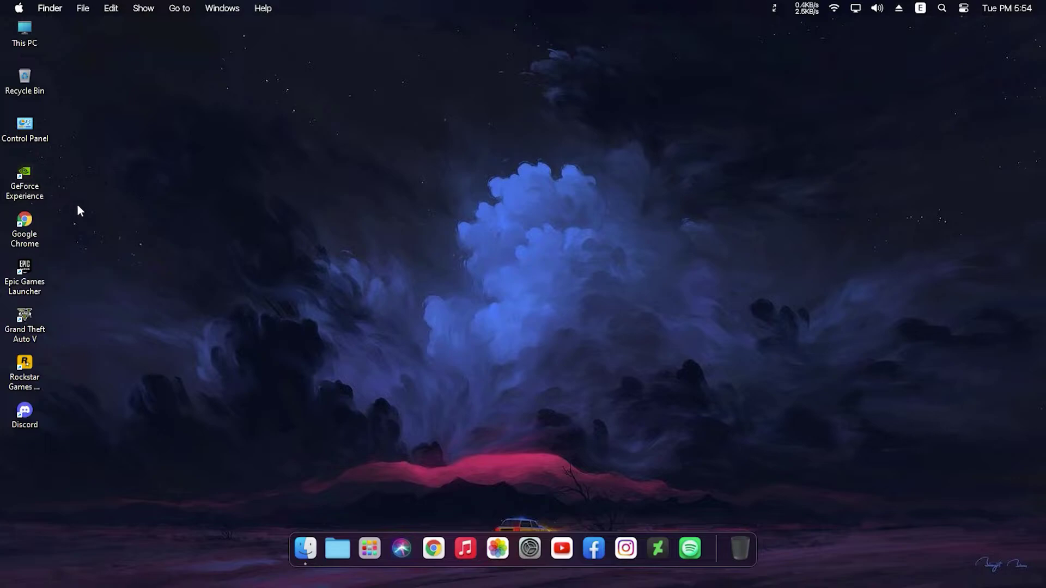
Add the desktop shortcuts for GeForce Experience, Google Chrome, Epic Games Launcher, Grand Theft Auto V and Rockstar Games to Launchpad, and check them there.
right_click(367, 545)
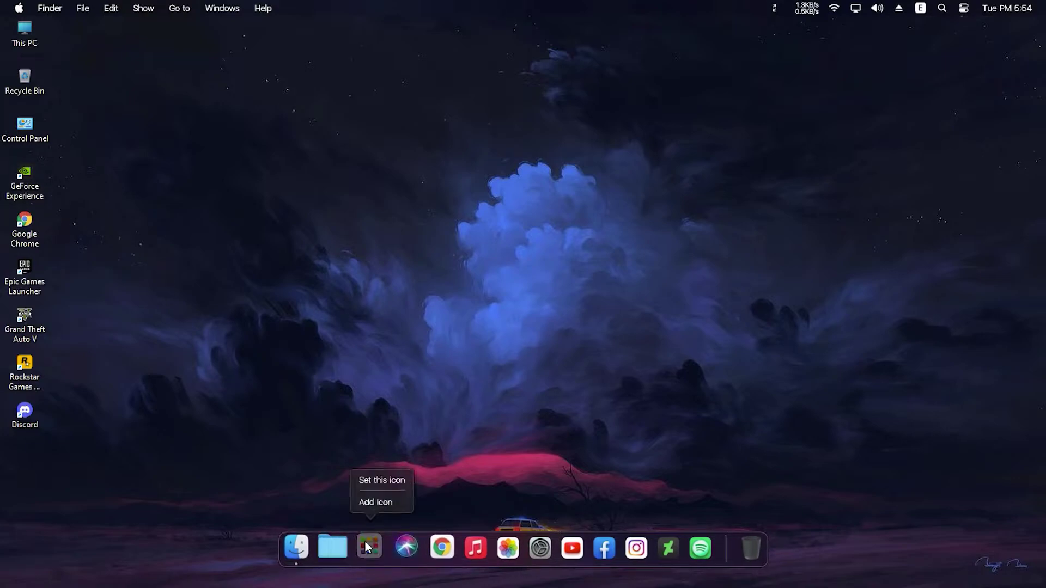
left_click(377, 501)
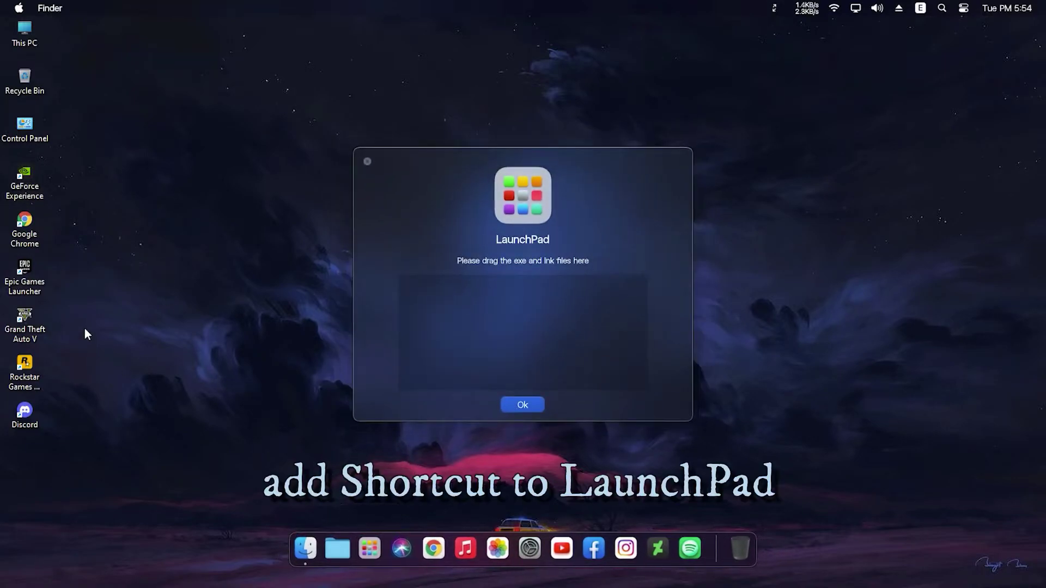
left_click_drag(81, 179, 27, 423)
left_click(25, 414, "ctrl")
left_click_drag(35, 352, 442, 326)
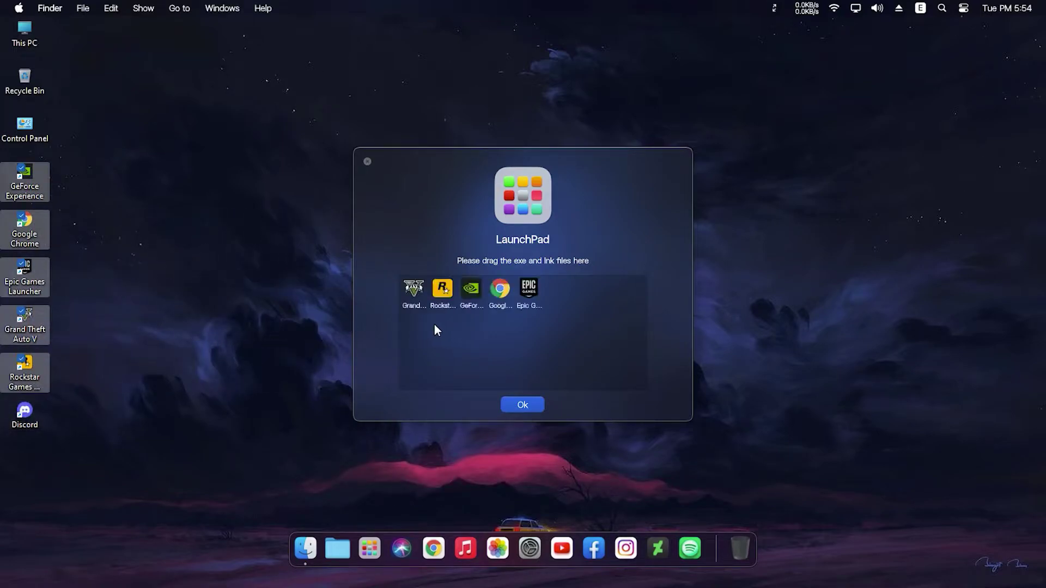
left_click_drag(27, 128, 510, 358)
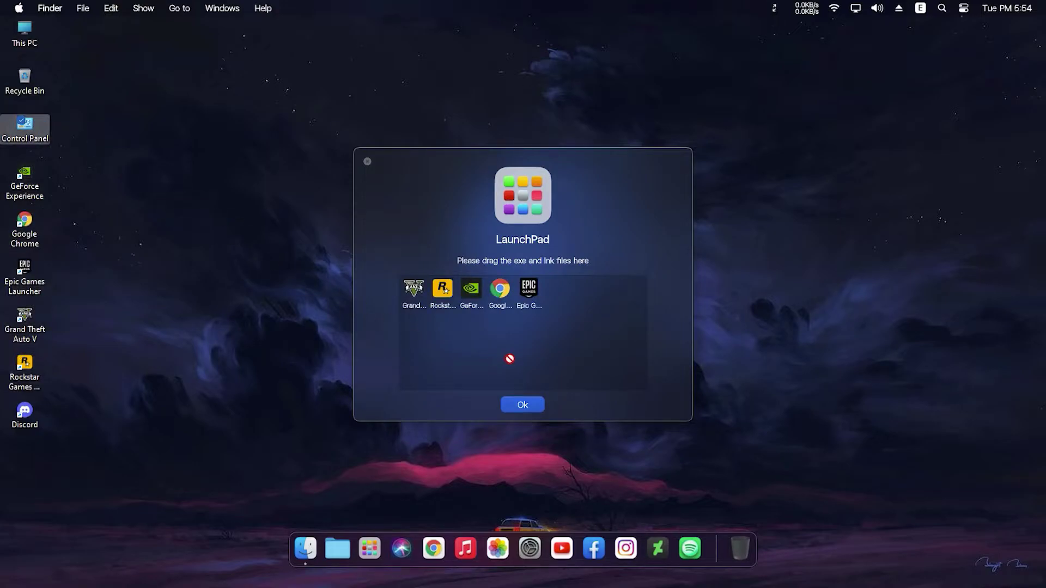
left_click(521, 403)
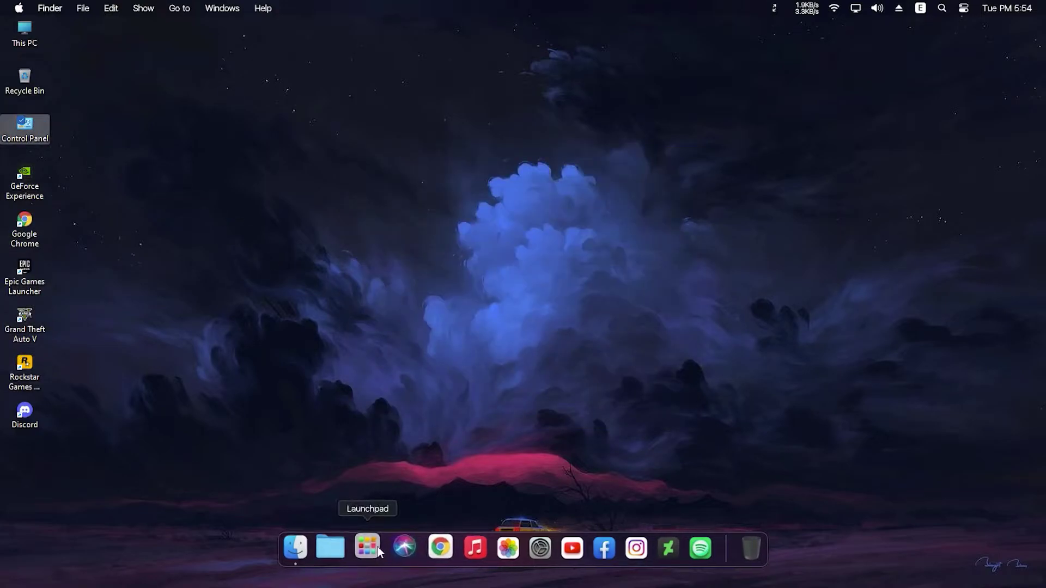
left_click(378, 547)
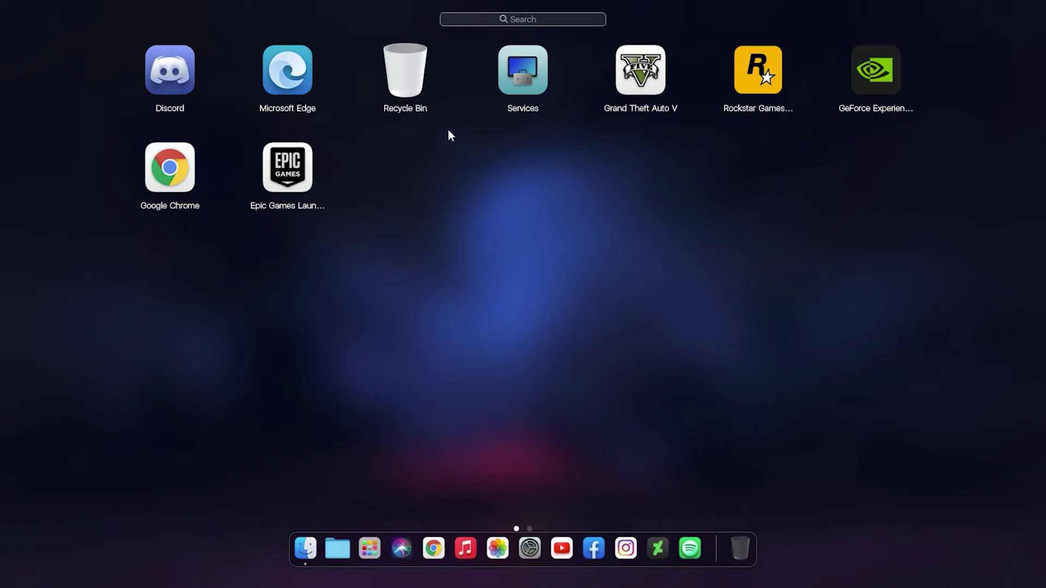
left_click(465, 152)
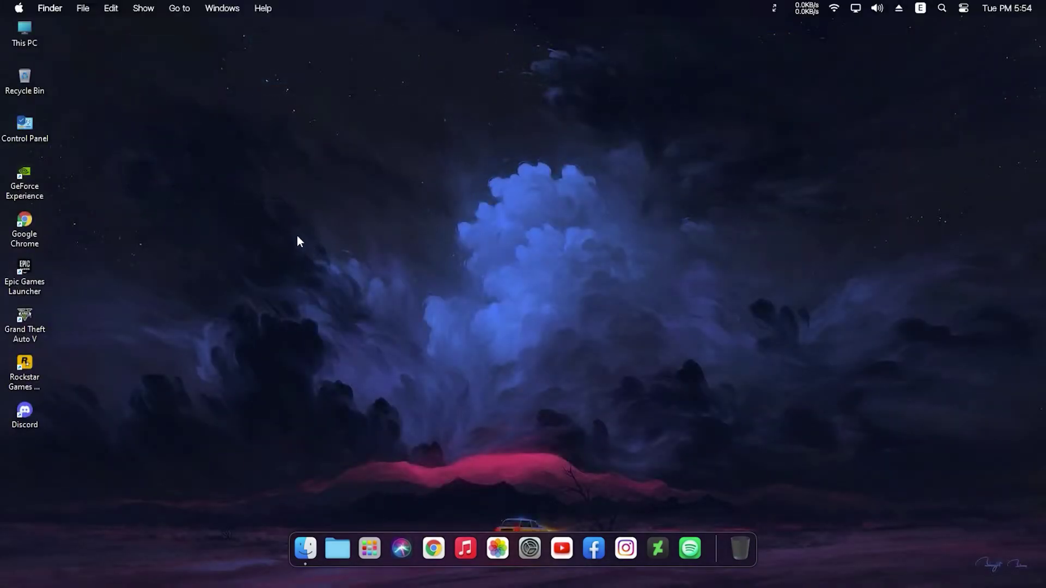
Refresh the desktop and hide all desktop icons.
right_click(249, 176)
left_click(267, 211)
right_click(234, 104)
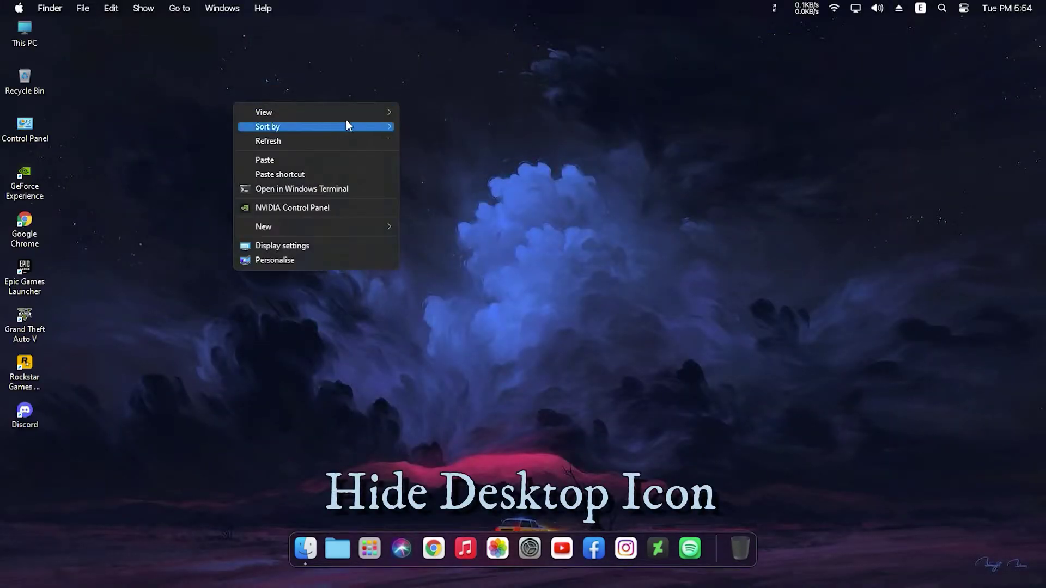
mouse_move(378, 111)
left_click(444, 195)
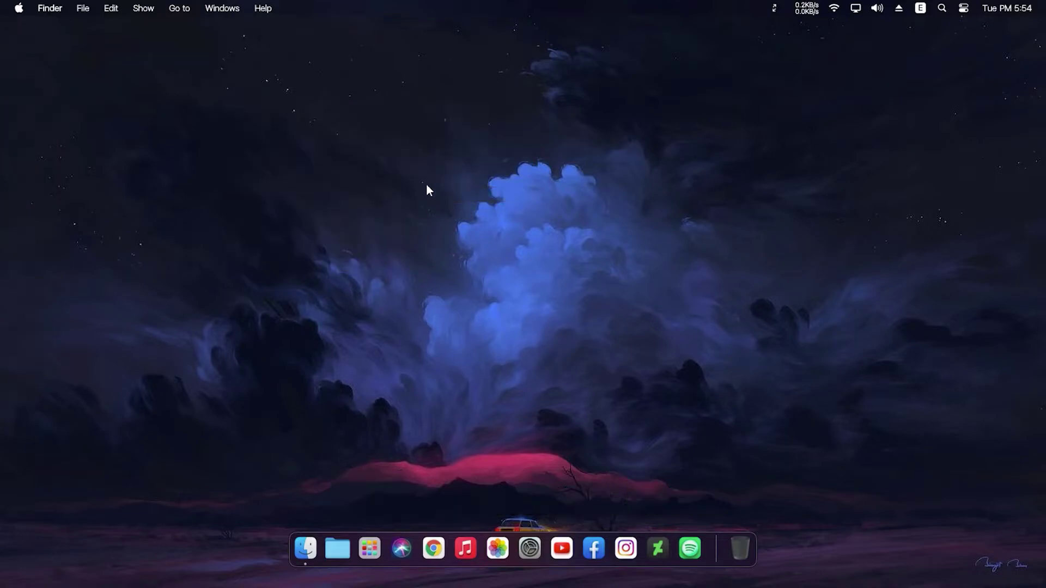
In the MyDockFinder Monitor preferences, set the CPU and DISK monitors to the pie chart style and enable the DISK monitor.
right_click(714, 542)
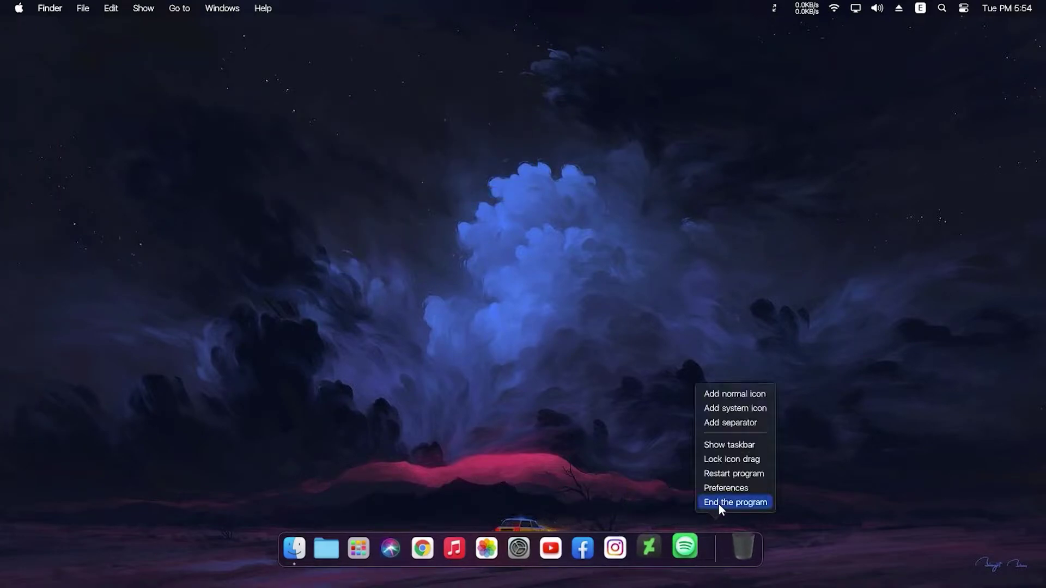
left_click(721, 489)
scroll(388, 371, "down", 5)
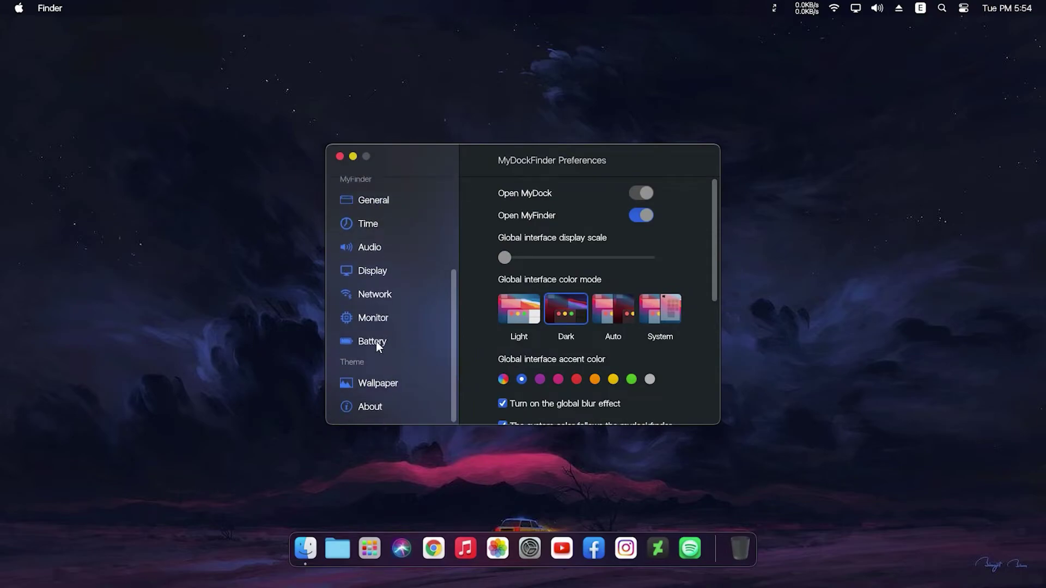
left_click(375, 318)
left_click(578, 227)
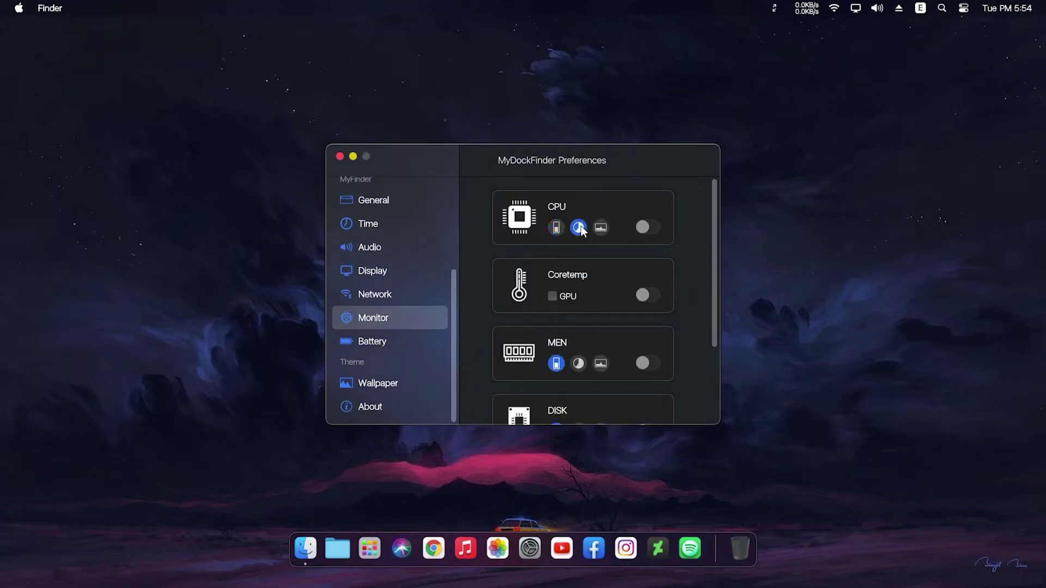
scroll(594, 308, "down", 3)
left_click(578, 323)
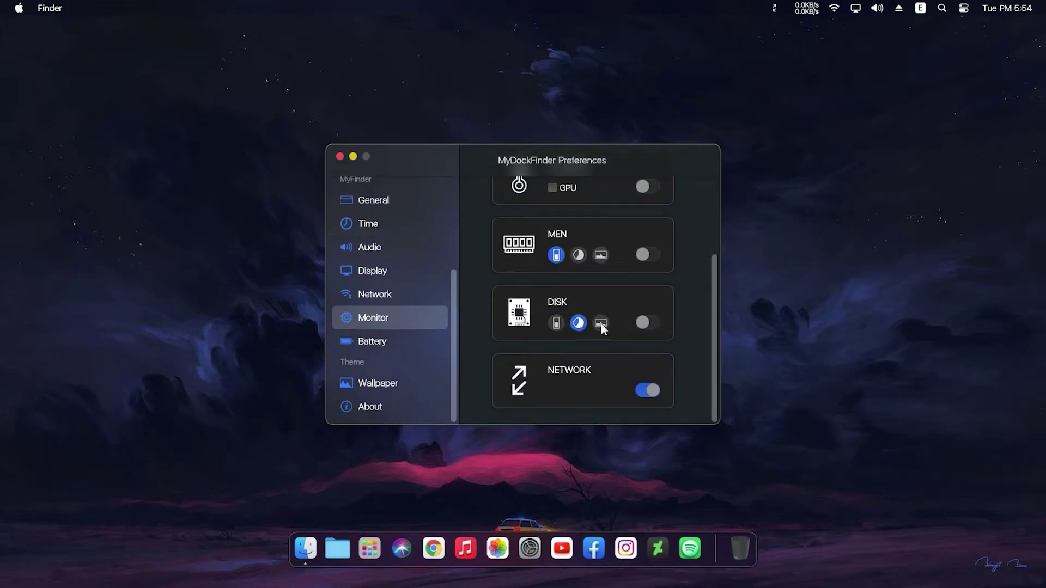
left_click(648, 323)
Enable the MEN monitor with the graph style, enable the CPU monitor, and close the preferences.
scroll(581, 313, "up", 2)
left_click(644, 306)
scroll(610, 315, "up", 2)
left_click(600, 356)
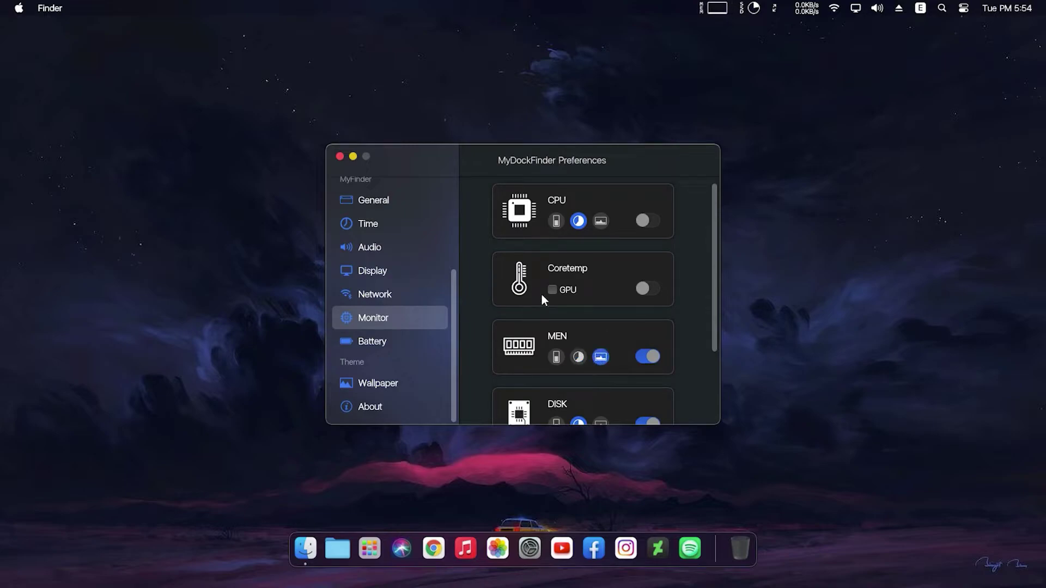
left_click(644, 222)
left_click(341, 156)
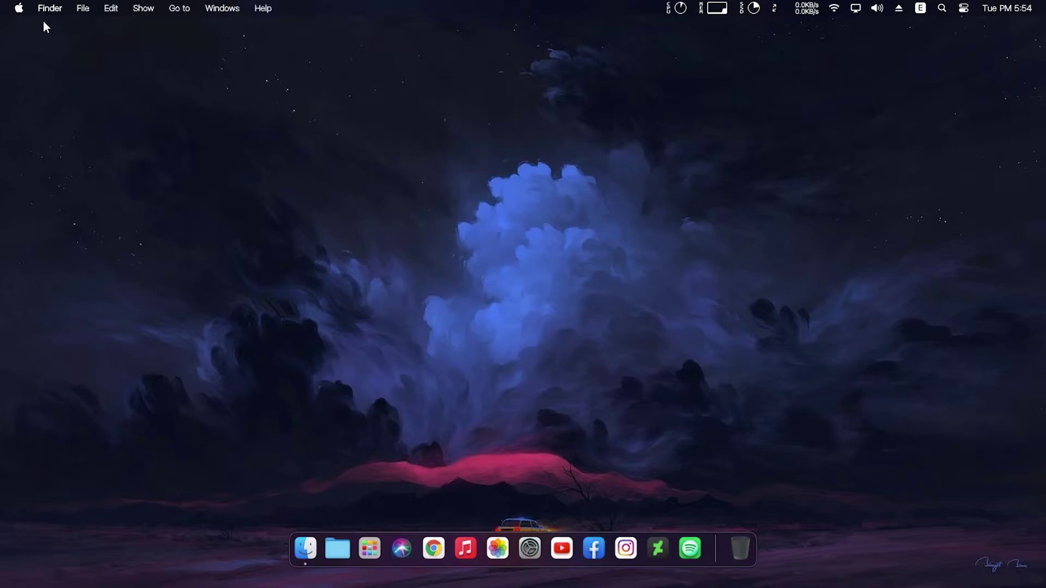
Look through the Apple menu, open About This PC, and check the Finder menu.
left_click(22, 8)
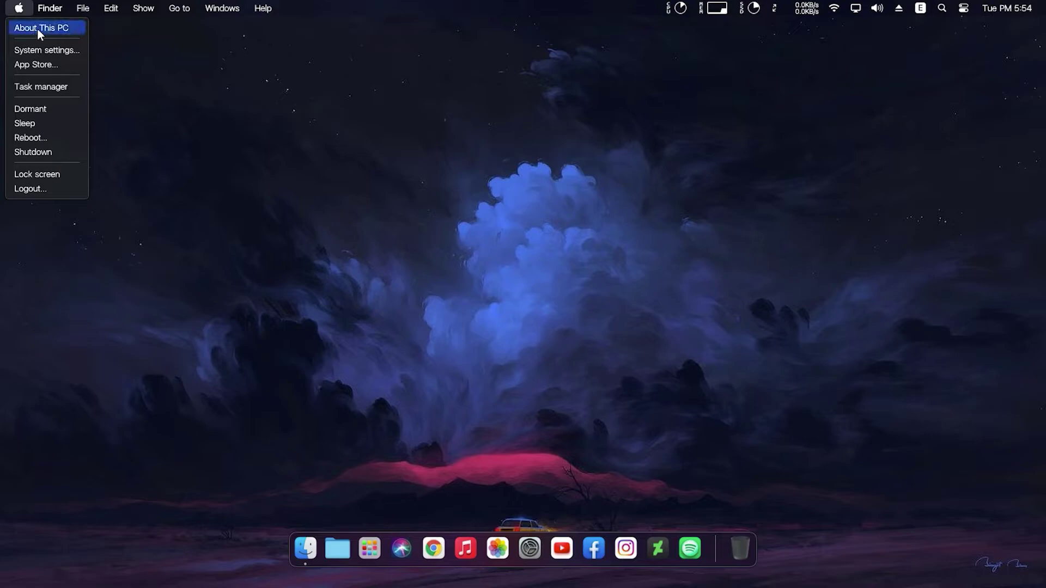
left_click(37, 27)
left_click(49, 8)
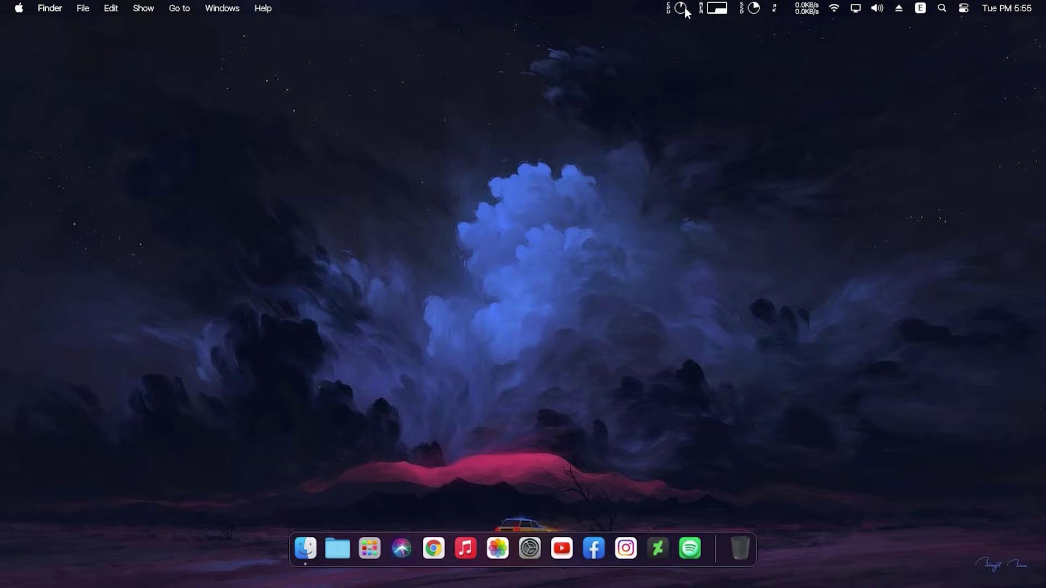
Check the Wi-Fi, display and sound controls in the menu bar, trying the display and volume sliders.
left_click(834, 9)
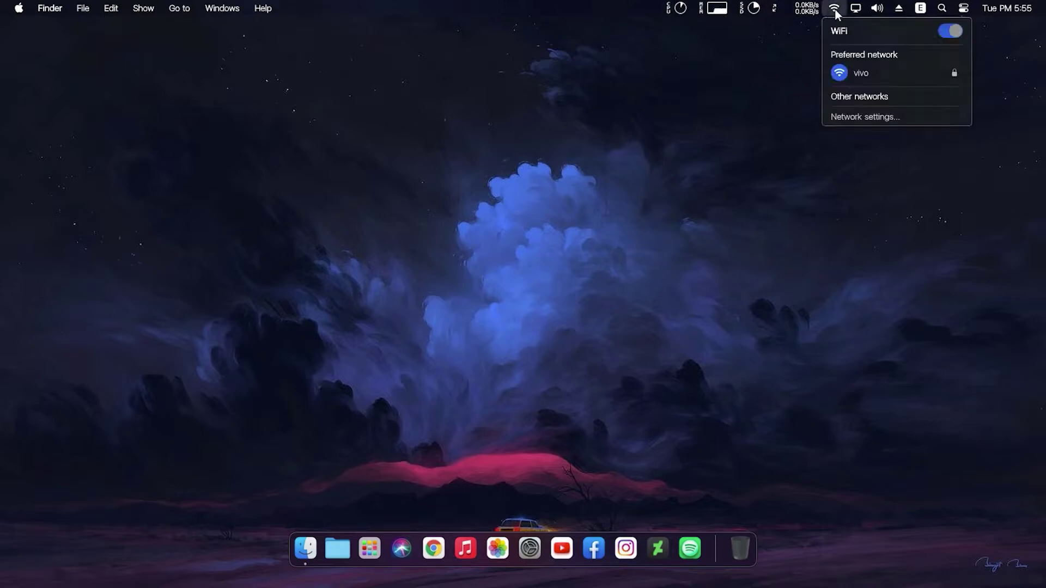
left_click(856, 8)
left_click_drag(1005, 48, 1044, 68)
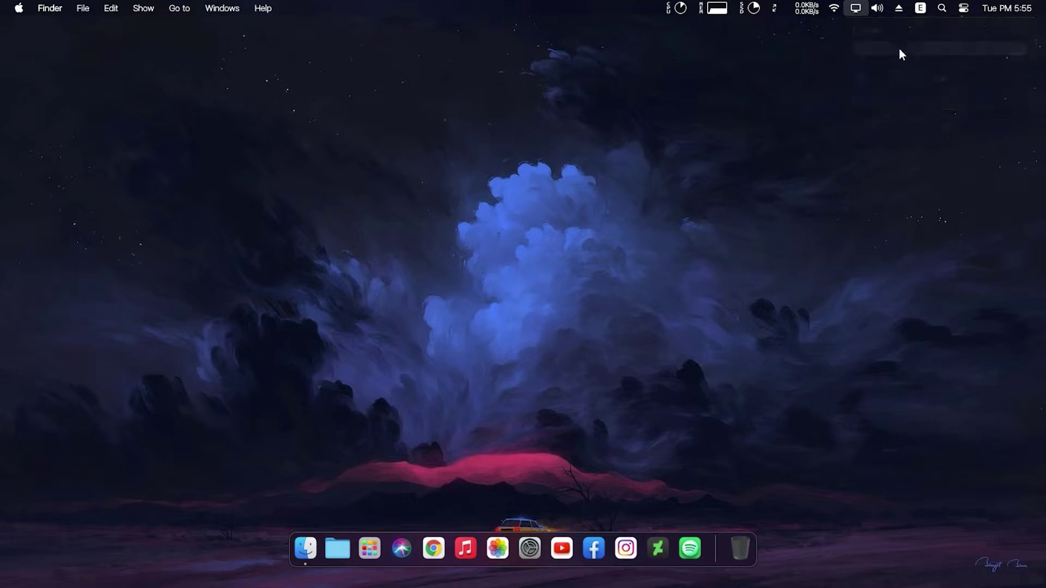
left_click(878, 8)
left_click_drag(872, 51, 855, 55)
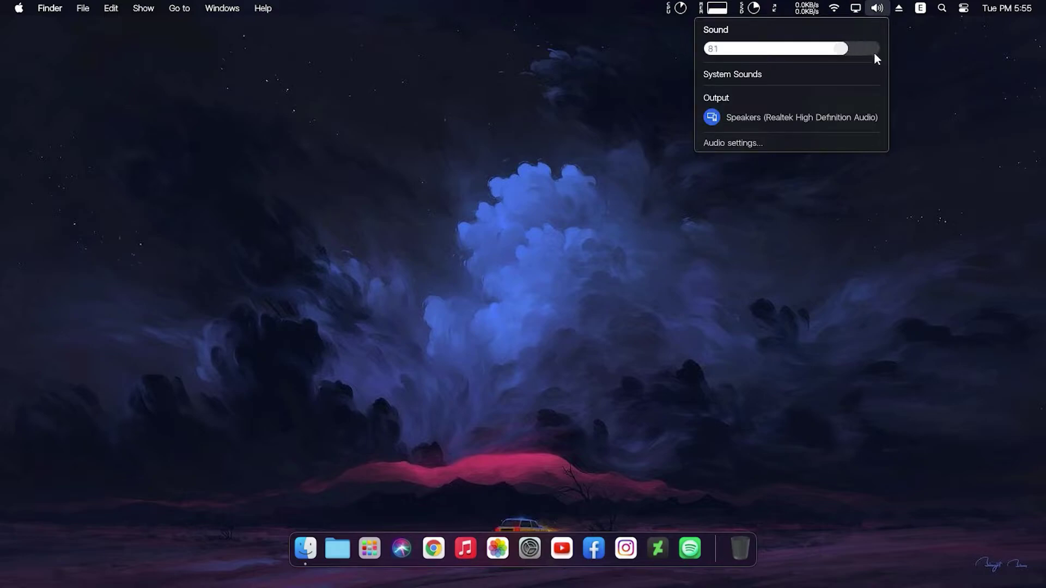
Try the input language indicator and the search tool in the menu bar.
left_click(923, 18)
left_click(926, 10)
left_click(928, 10)
left_click(924, 8)
left_click(924, 8)
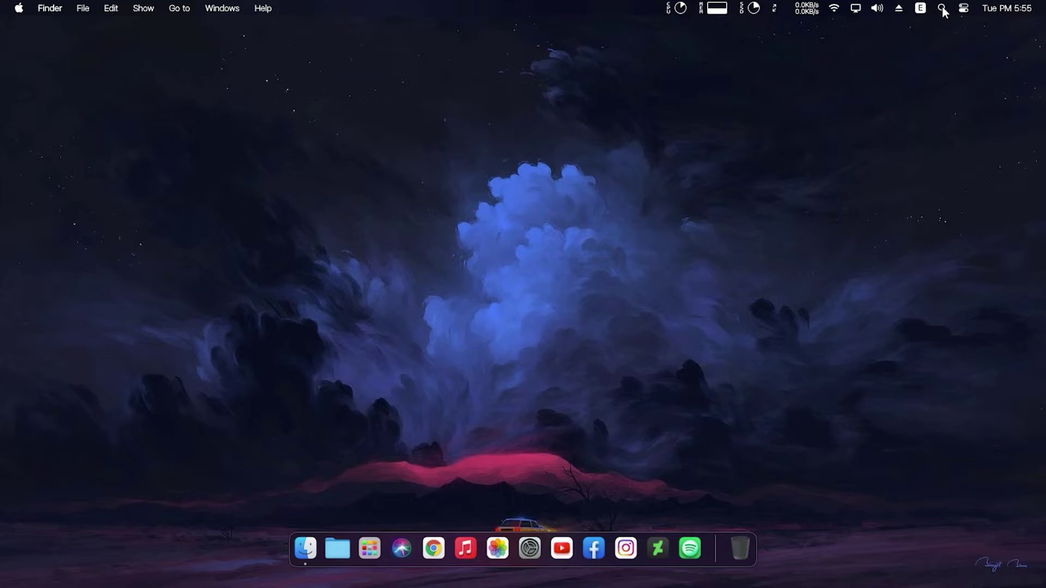
left_click(941, 8)
left_click(932, 77)
Inspect the control center and the date and notification panel from the menu bar, and dismiss both.
left_click(963, 9)
left_click(964, 10)
left_click(1007, 10)
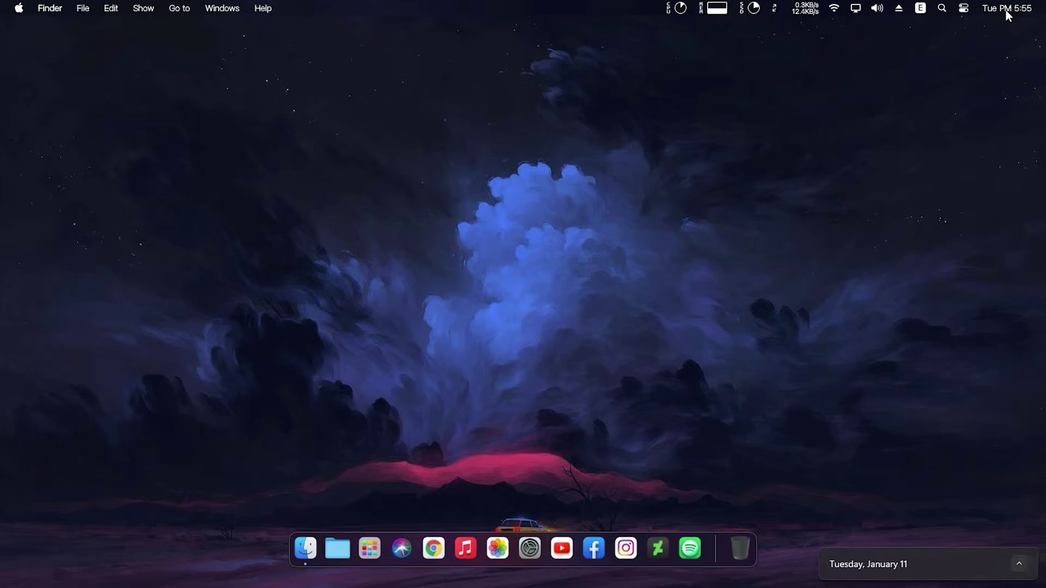
left_click(963, 10)
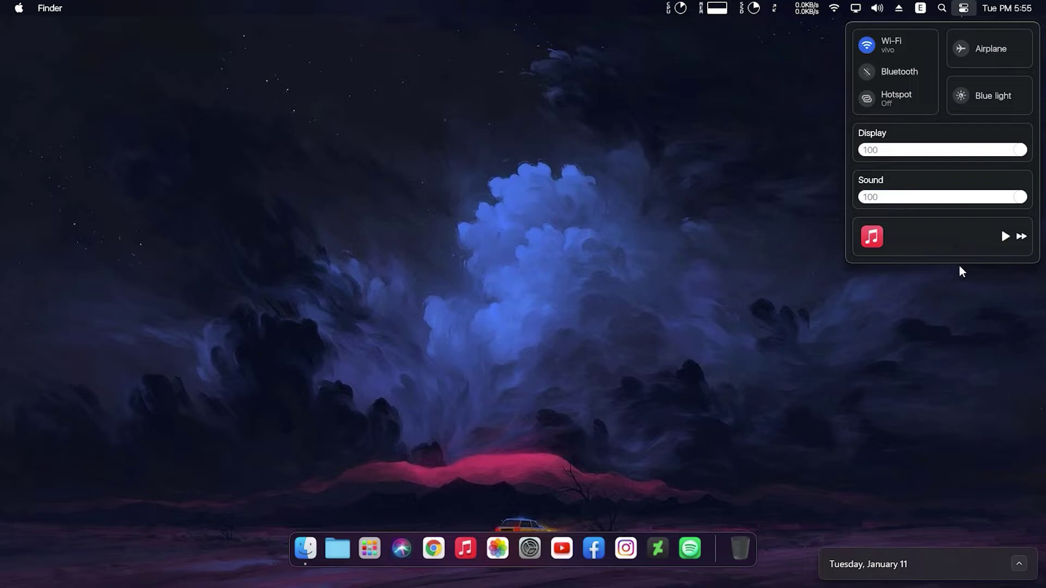
left_click(745, 247)
left_click(900, 516)
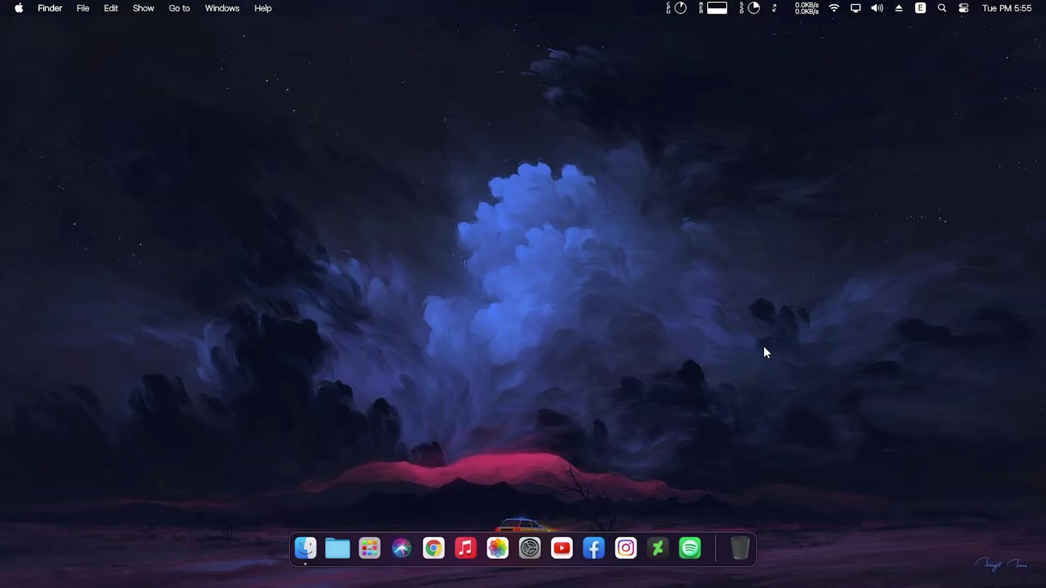
Switch to Chrome and download the blue and orange smoke photo from Unsplash to the Downloads folder as a JPEG image.
left_click(434, 548)
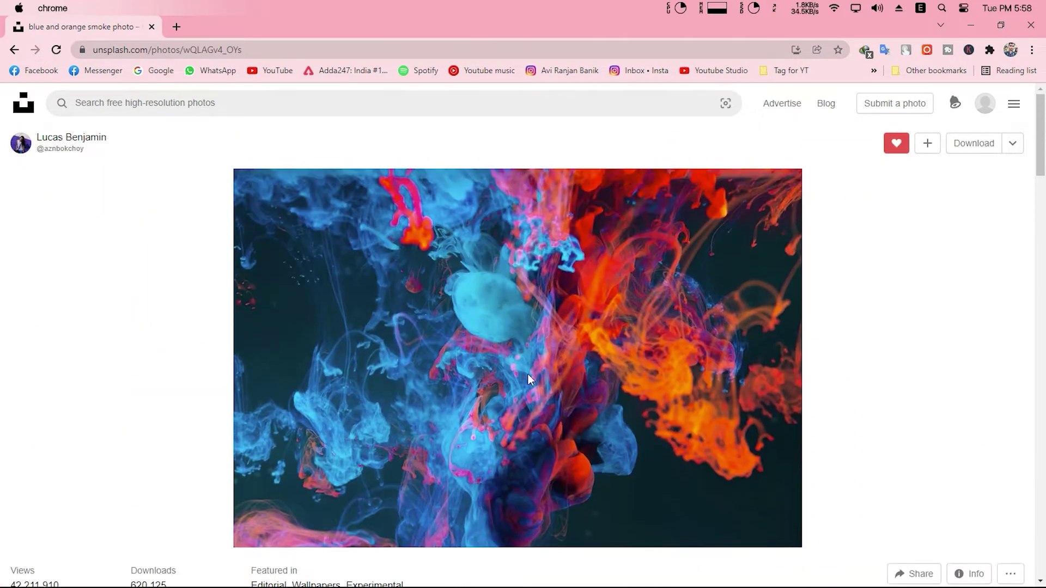
left_click(1012, 143)
left_click(976, 250)
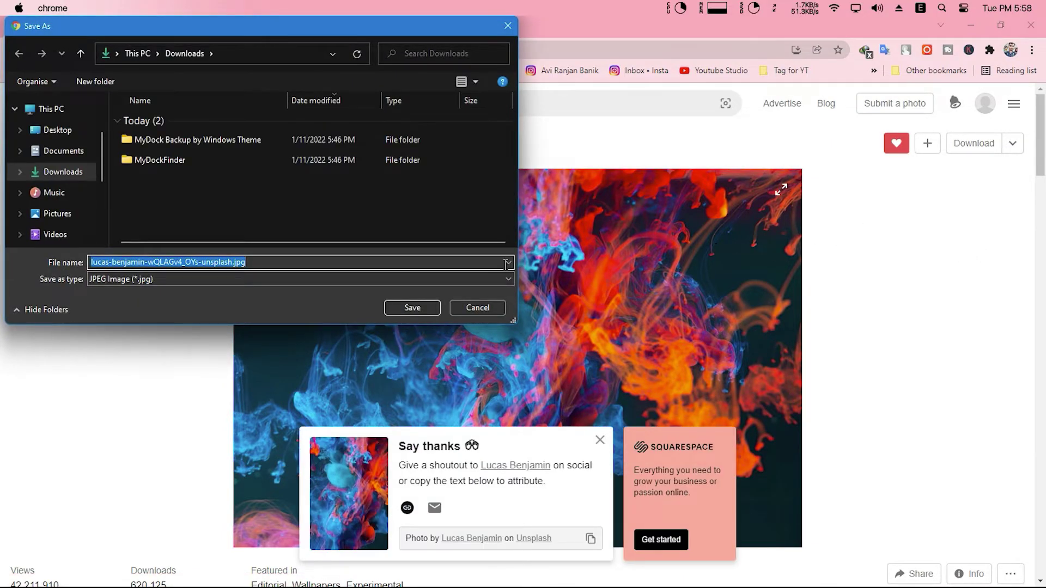
left_click(411, 308)
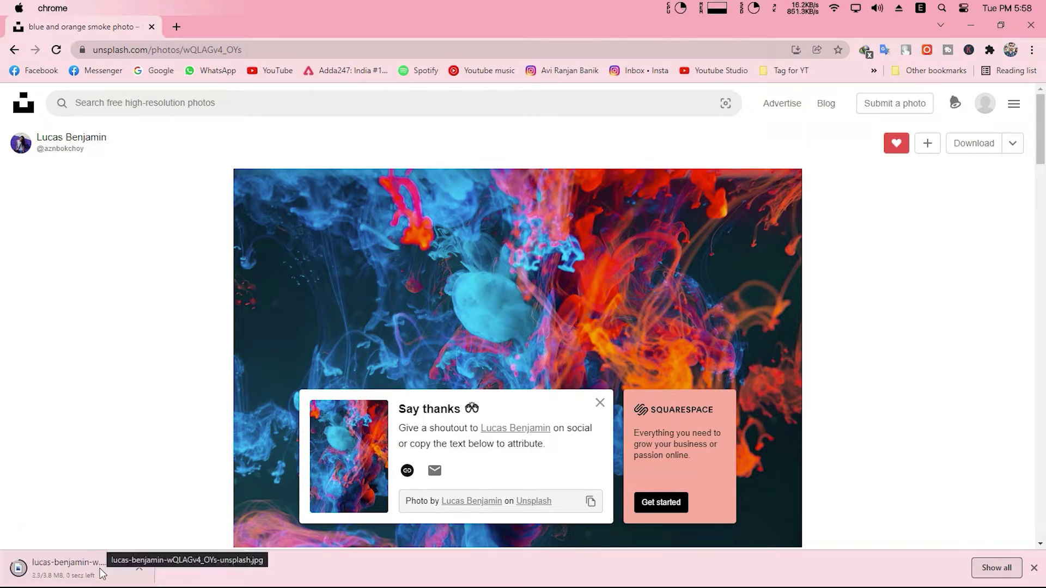
Open the downloaded smoke photo in Photos, minimize Chrome, set the photo as the desktop background, and close Photos.
left_click(102, 574)
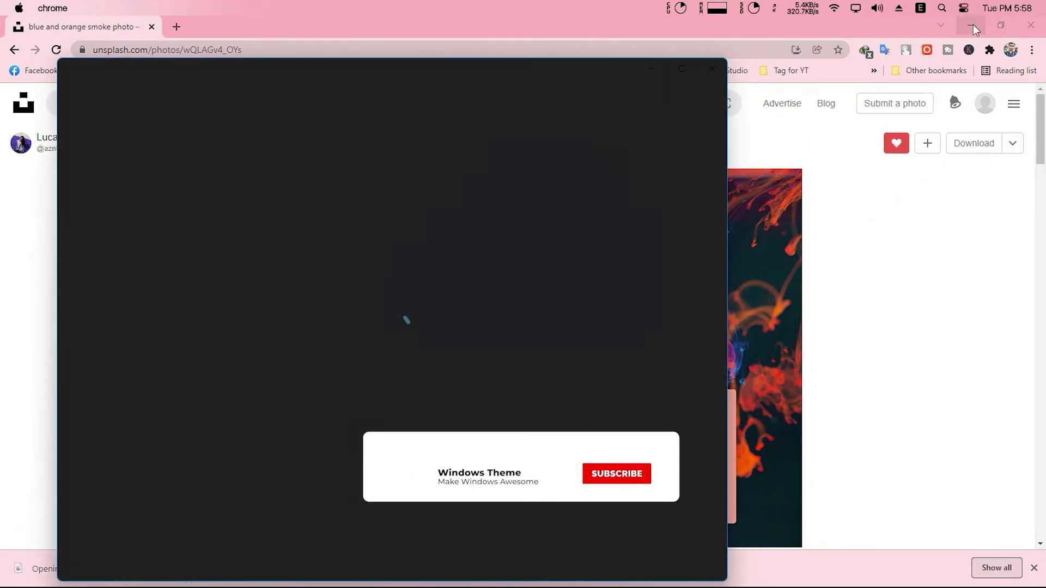
left_click(972, 24)
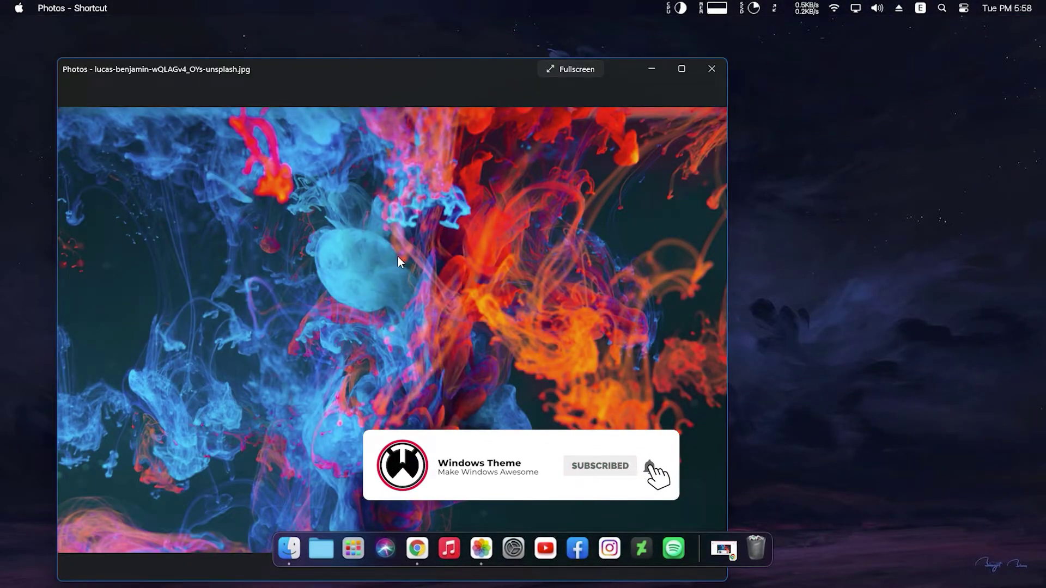
right_click(398, 257)
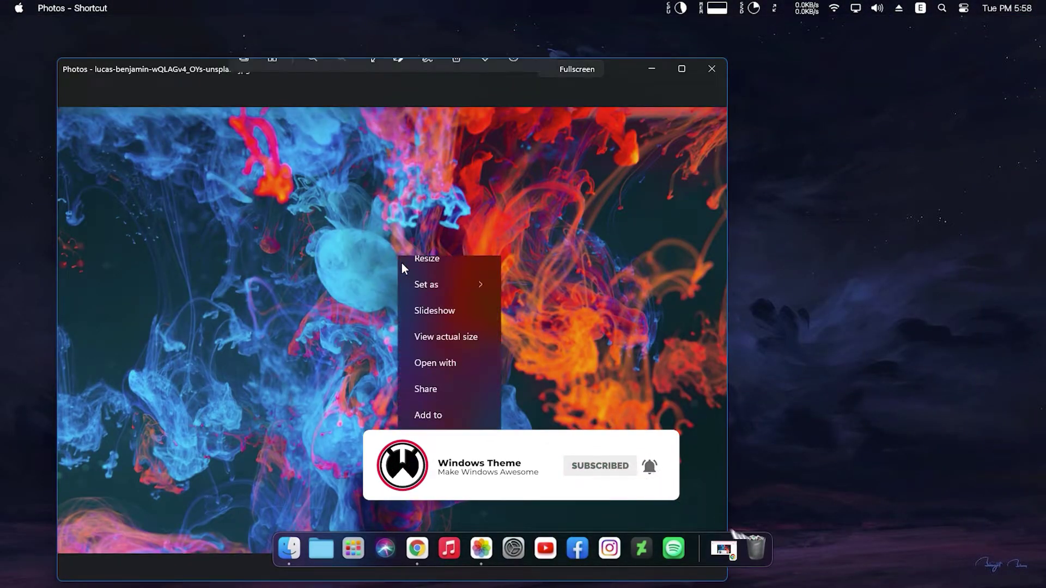
mouse_move(467, 380)
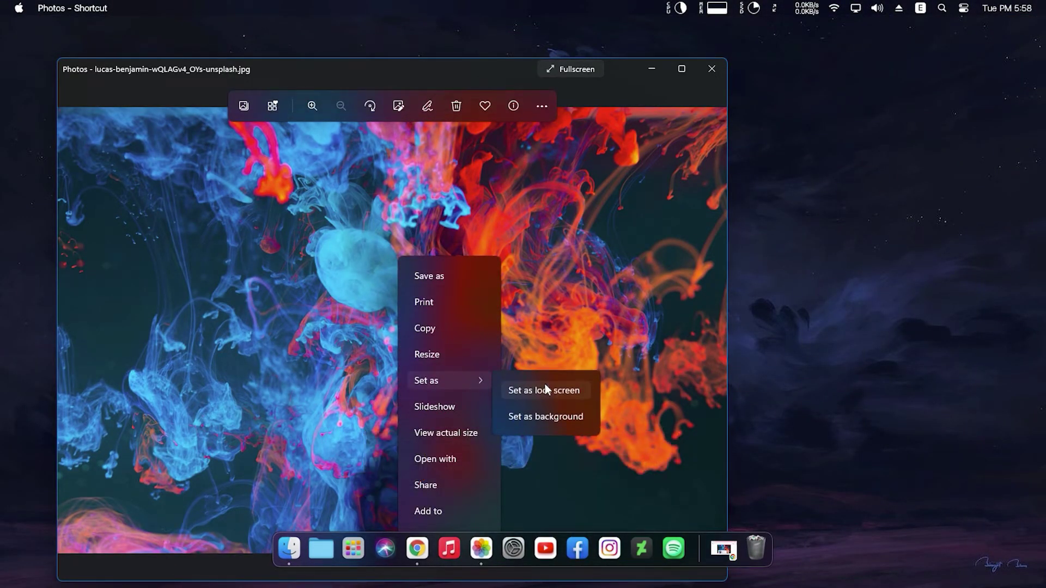
left_click(551, 418)
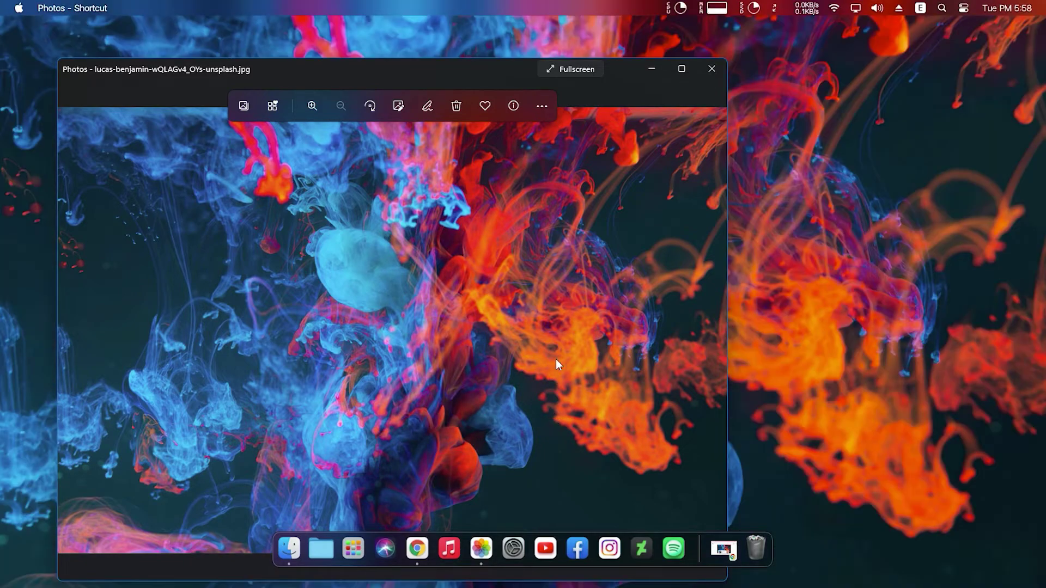
left_click(711, 69)
Refresh the desktop, and restore and close the minimized Chrome window.
right_click(603, 143)
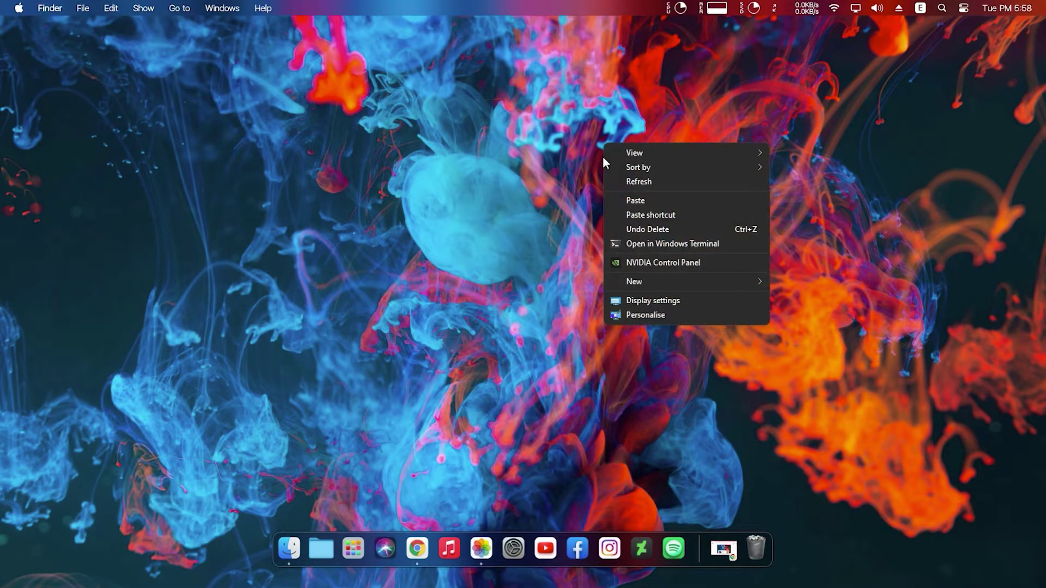
left_click(639, 182)
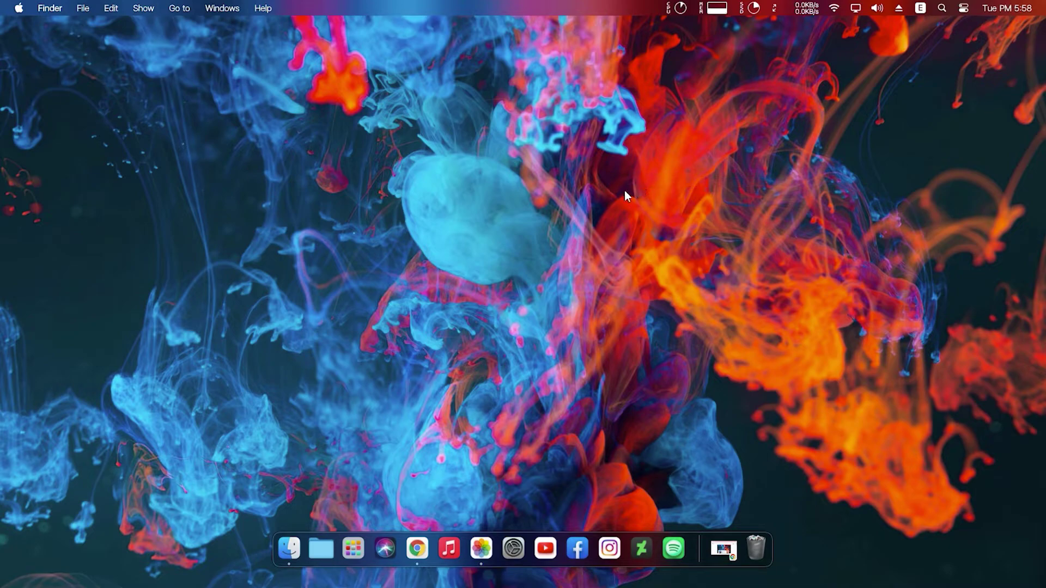
left_click(723, 547)
left_click(1019, 32)
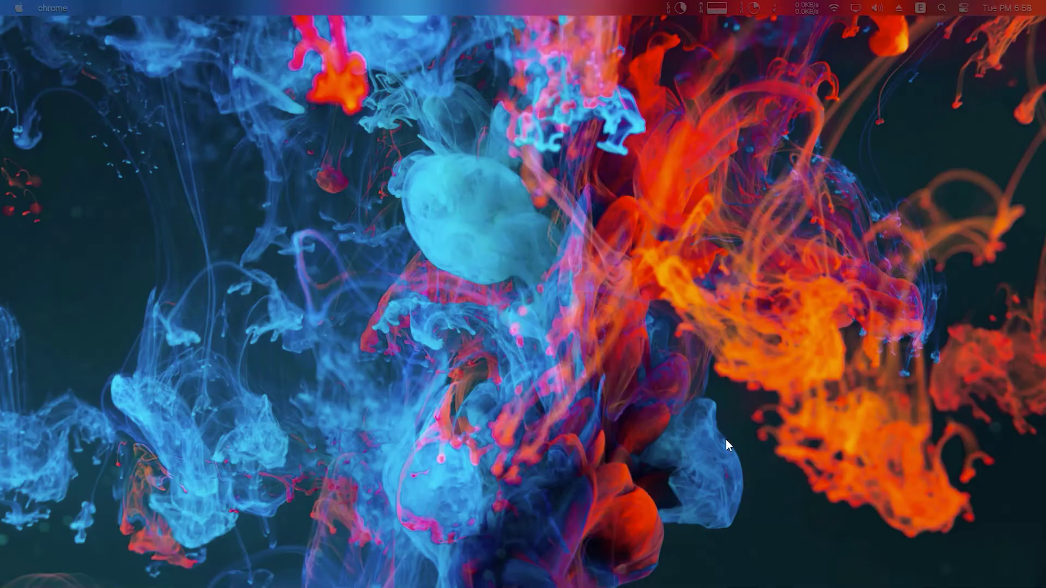
Check Launchpad and the Pictures folder stack in the dock, opening the Pictures folder in Finder and closing it.
left_click(370, 545)
left_click(369, 546)
left_click(333, 547)
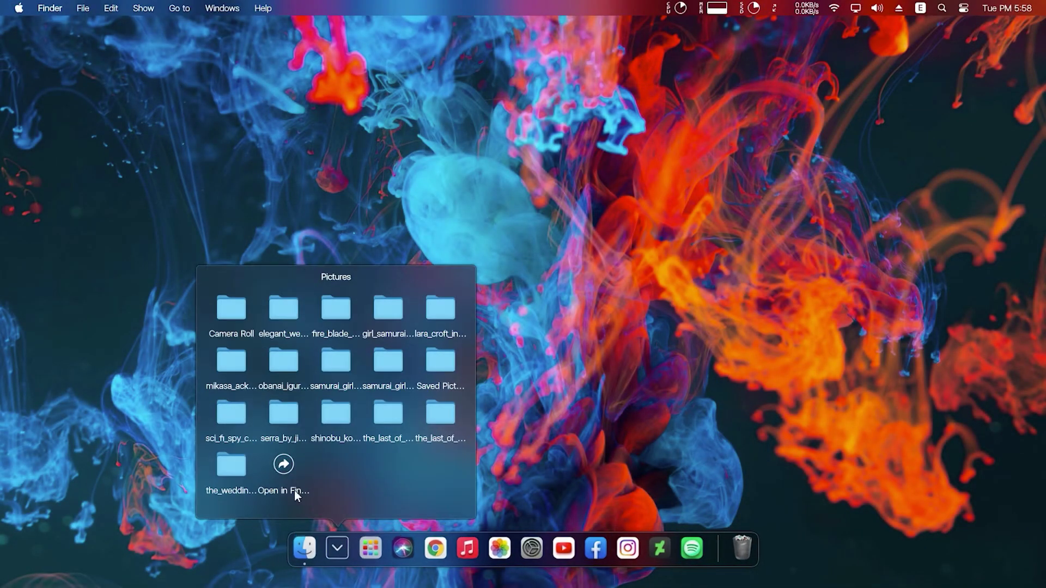
left_click(297, 464)
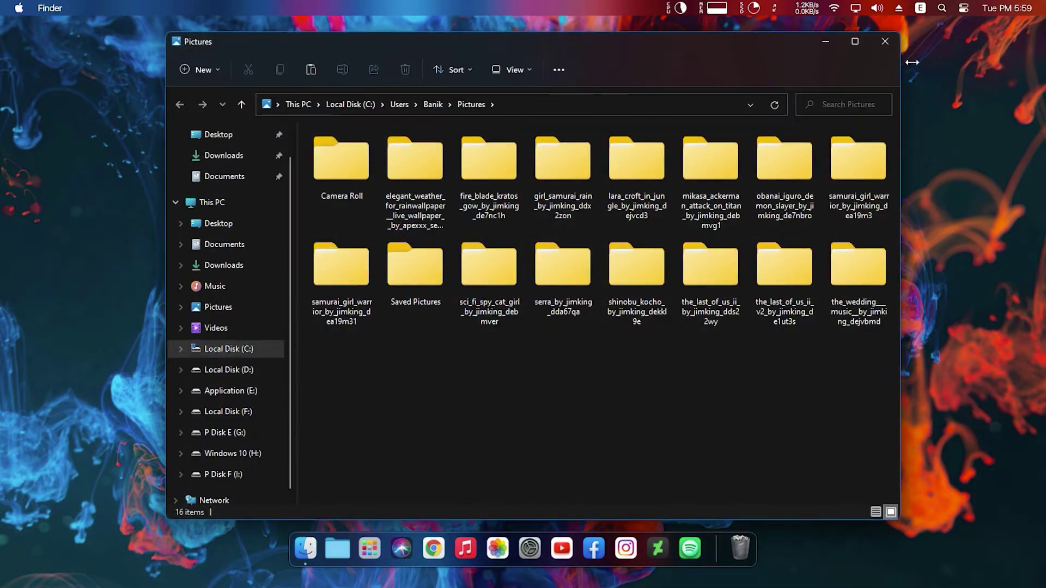
key("super+w")
Test the dock's YouTube and Settings shortcuts, closing each window again.
left_click(561, 546)
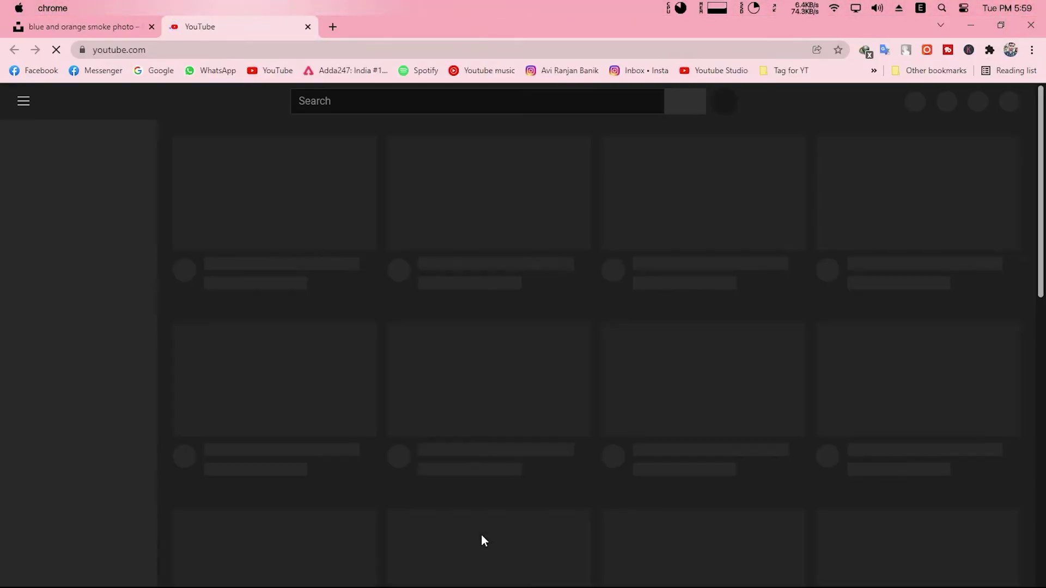
key("super+q")
mouse_move(523, 576)
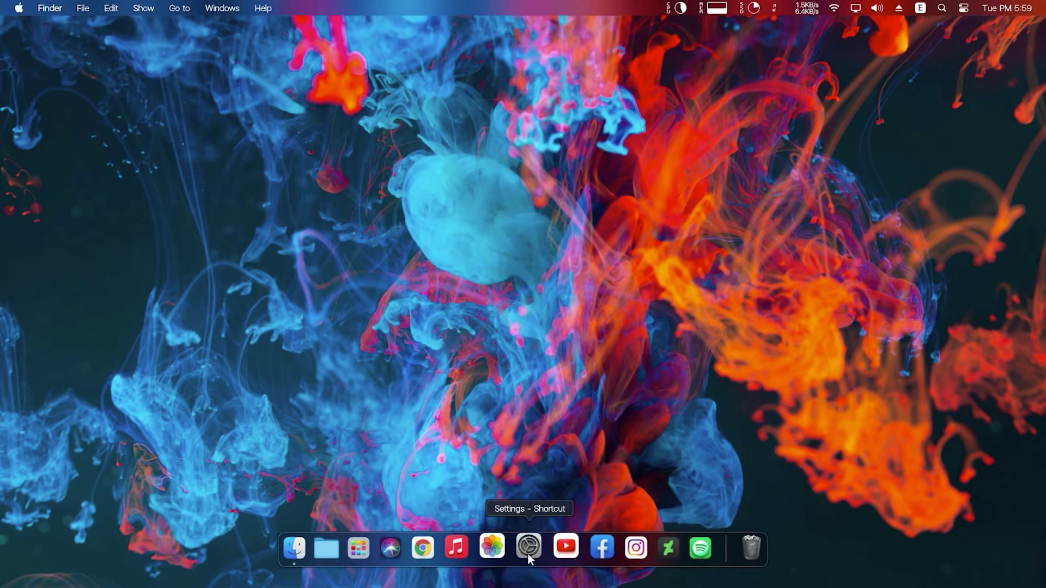
left_click(527, 553)
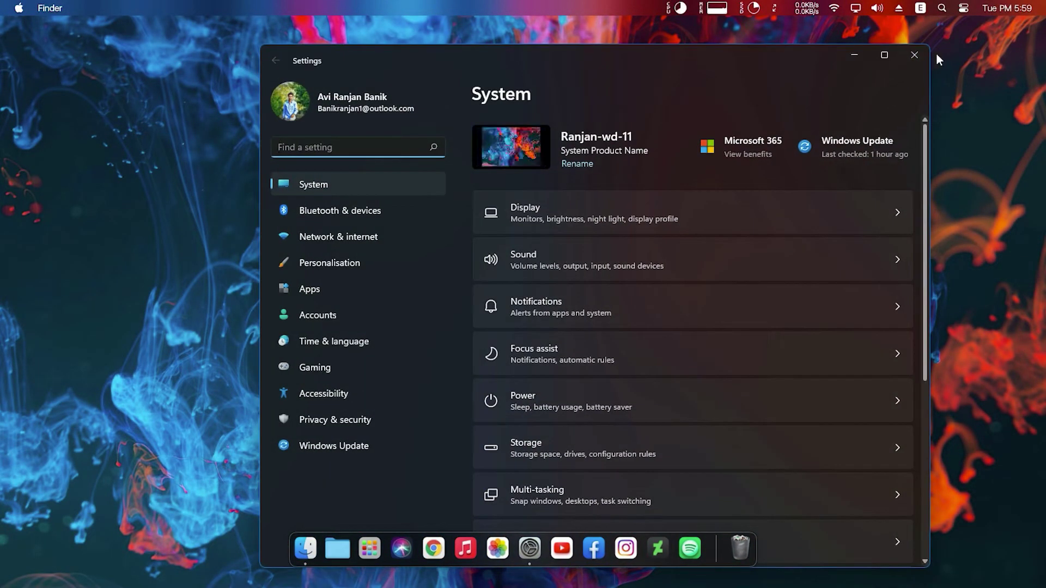
left_click(915, 57)
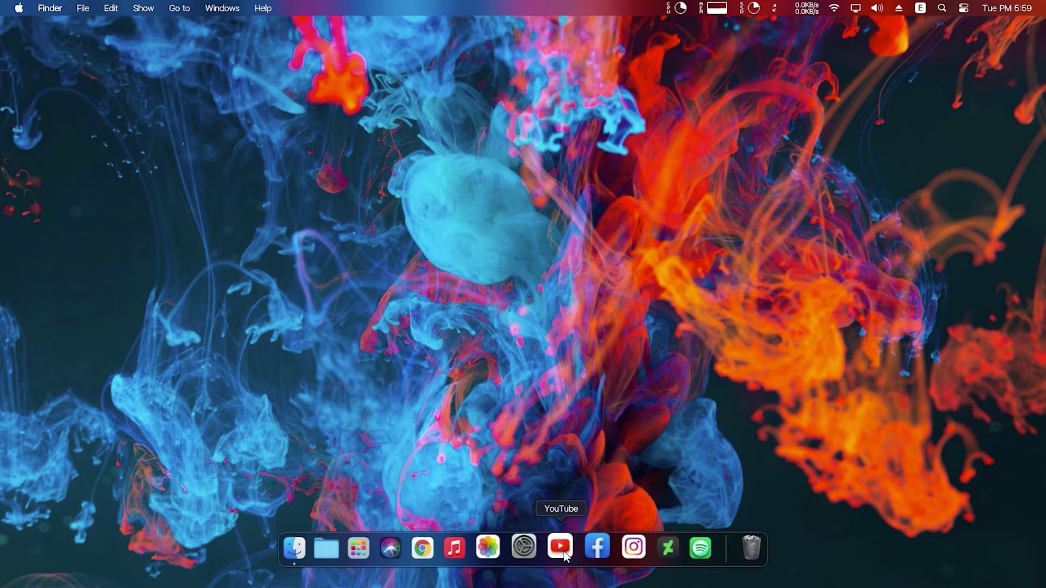
Test the dock's Facebook and DeviantArt shortcuts, closing the Chrome window after each.
left_click(590, 552)
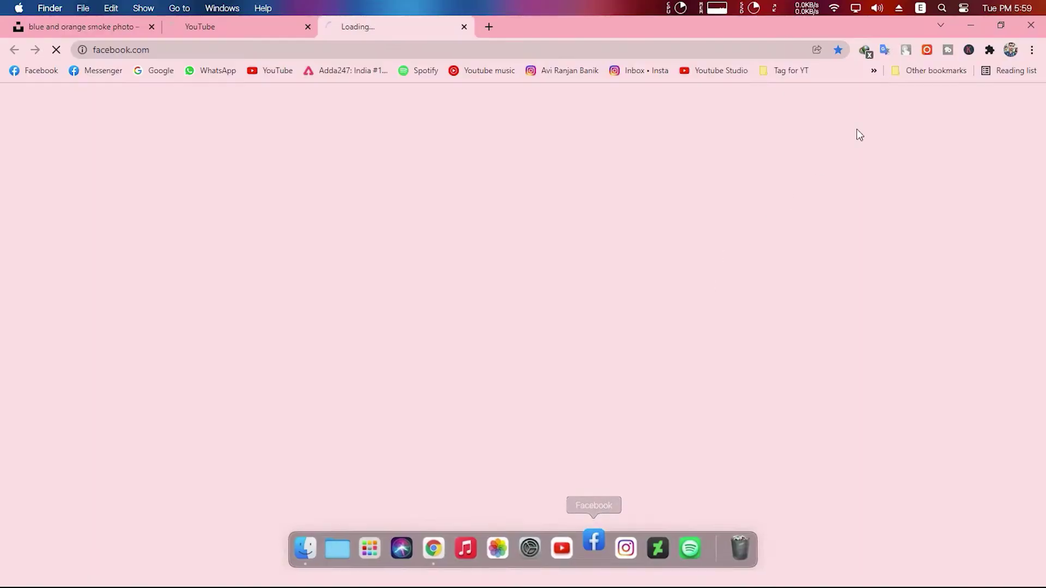
left_click(1026, 30)
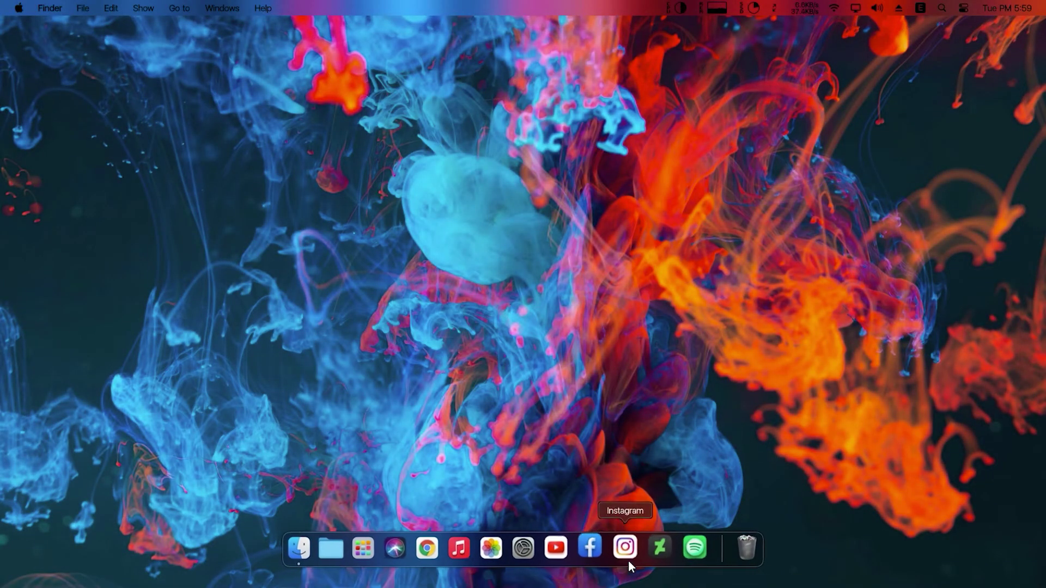
left_click(669, 550)
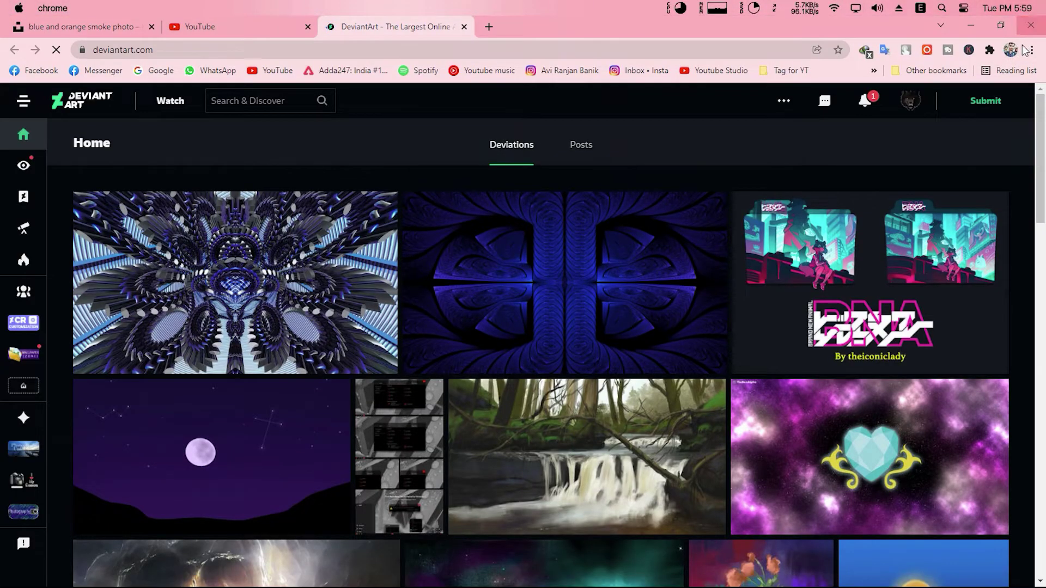
left_click(1030, 25)
Empty the trash from the dock, check the Trash folder, and close its window.
mouse_move(773, 580)
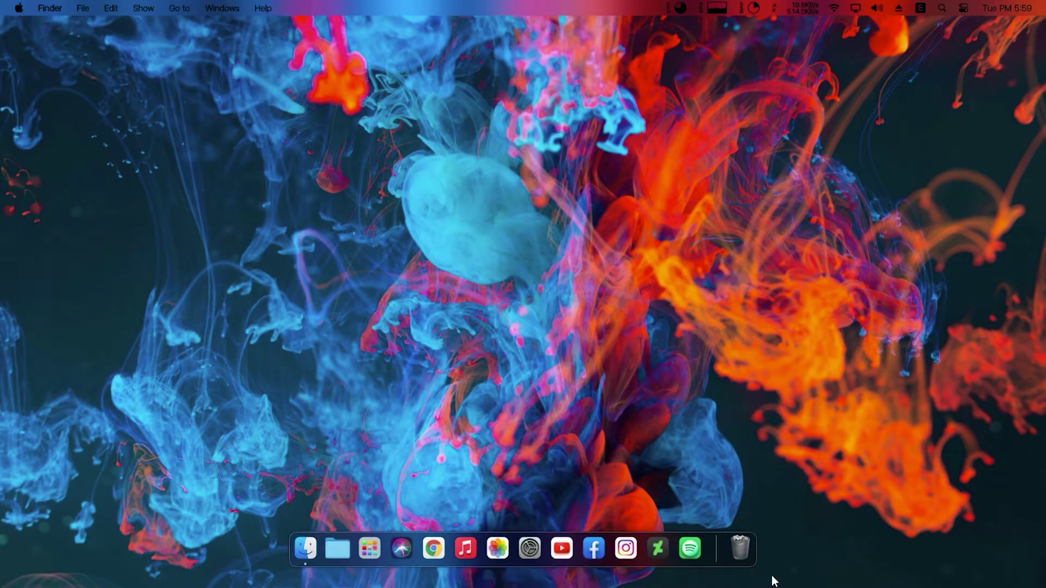
left_click(746, 548)
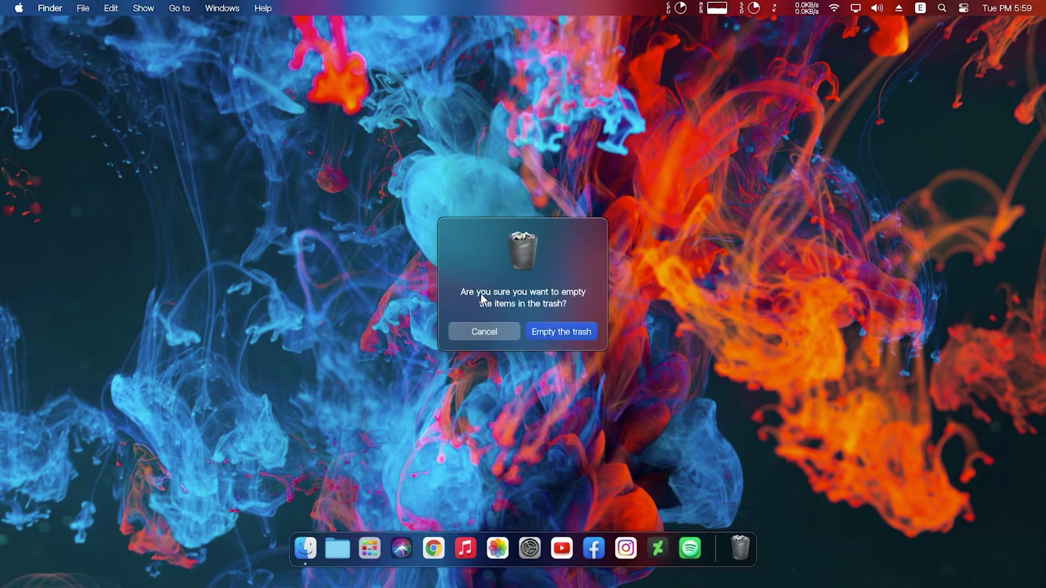
left_click(568, 331)
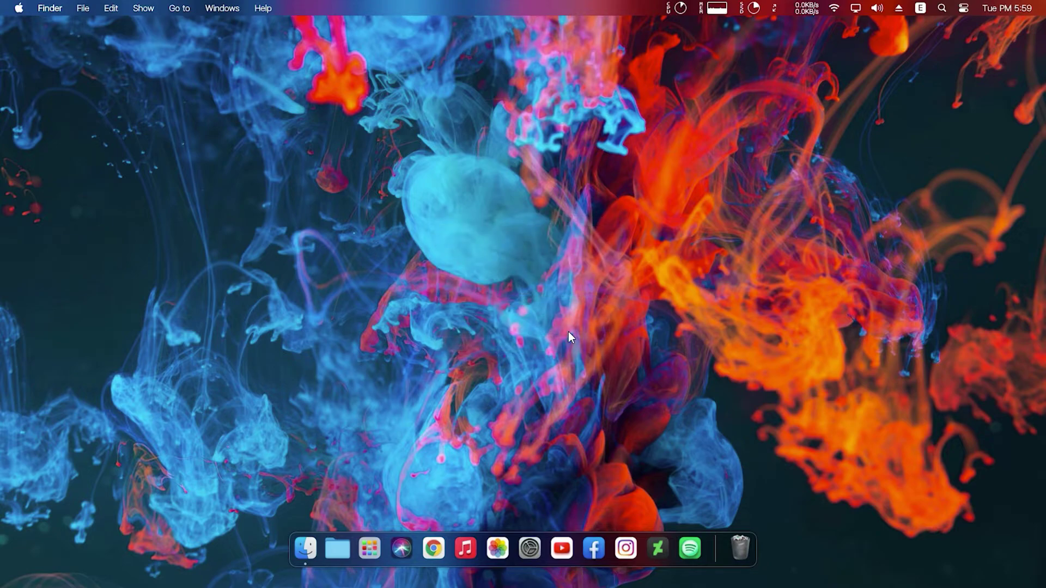
left_click(734, 547)
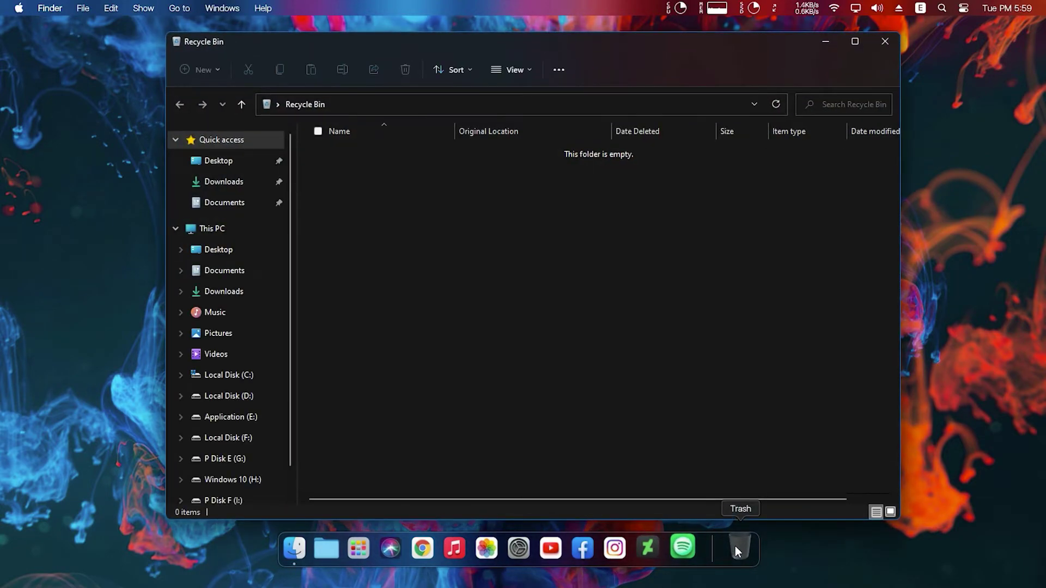
left_click(896, 43)
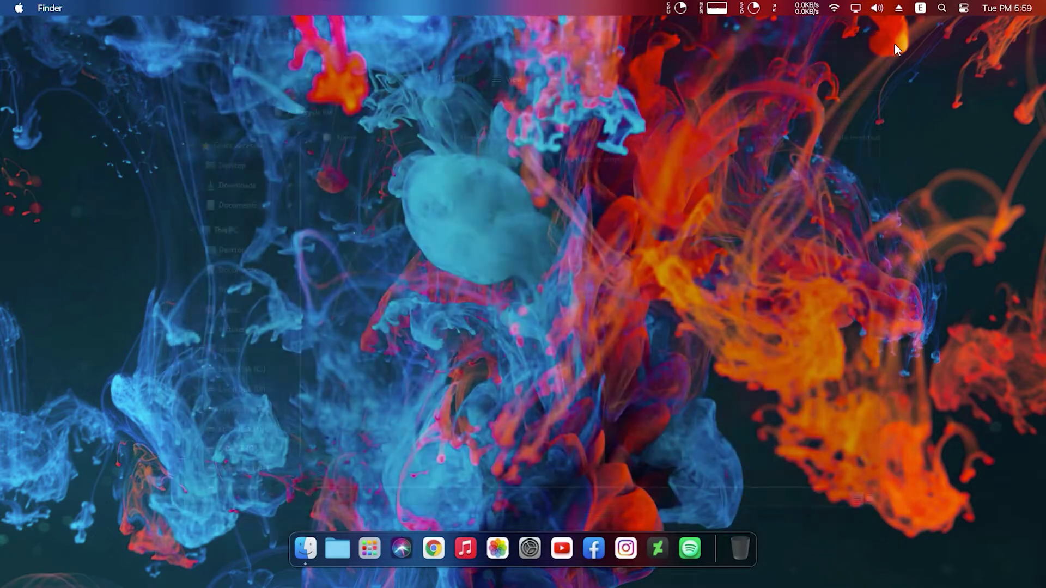
Check the date panel and the control center from the menu bar, dismissing each one.
left_click(1026, 10)
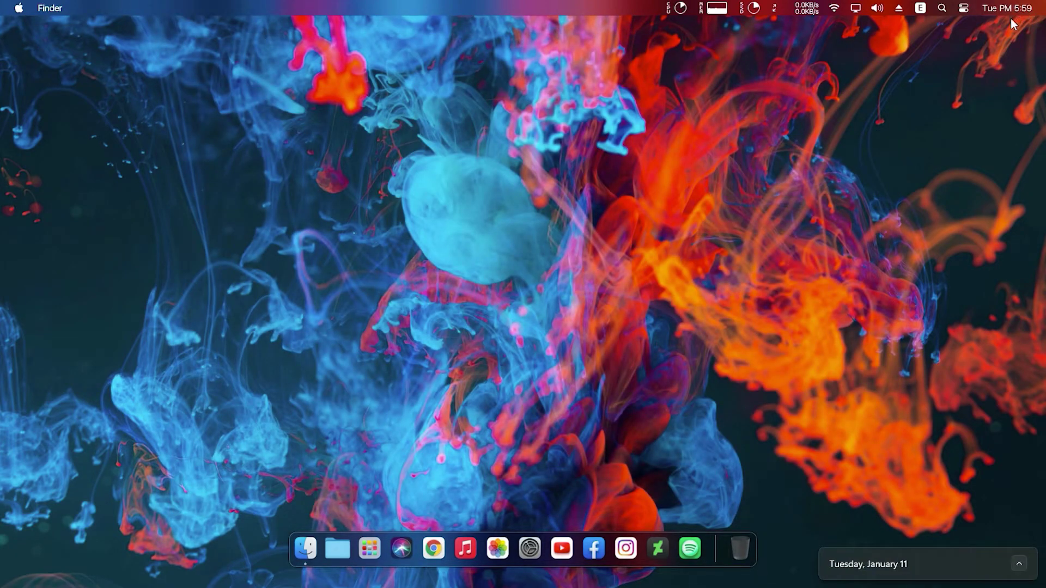
left_click(998, 60)
left_click(964, 9)
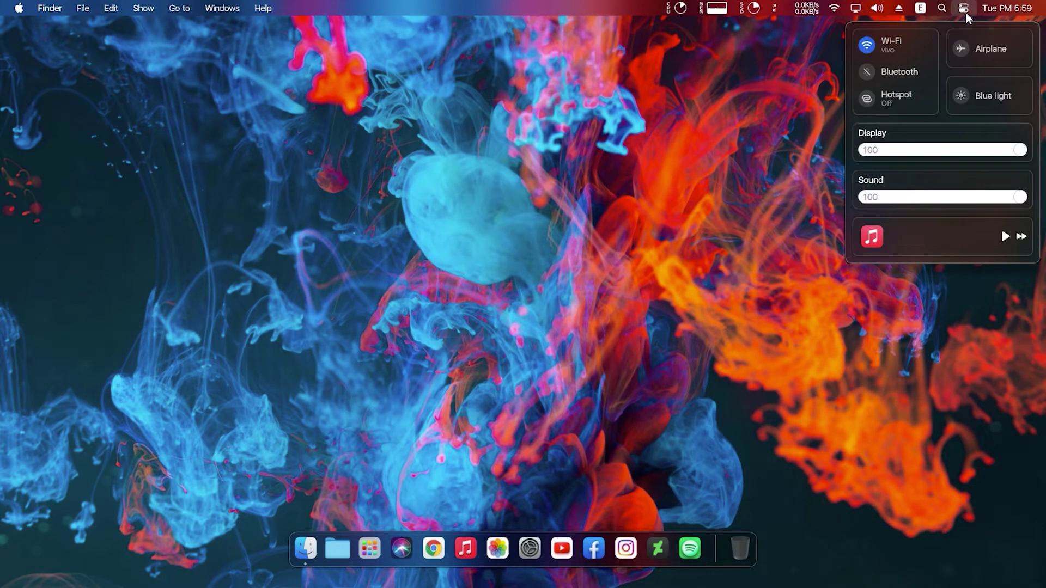
left_click(790, 62)
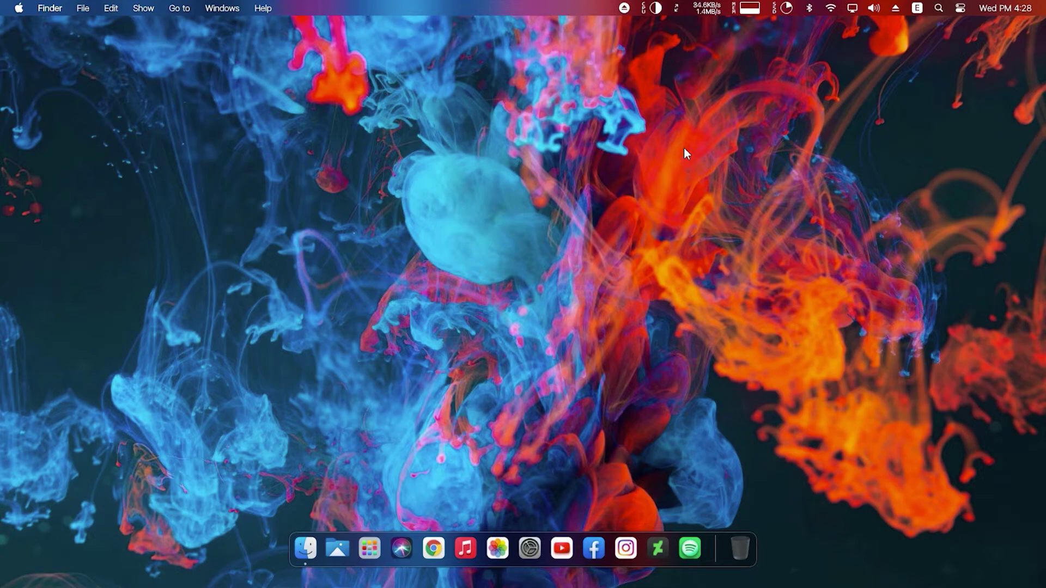
End the dock program and open the MyDock folder on Local Disk (C:) in File Explorer.
right_click(717, 555)
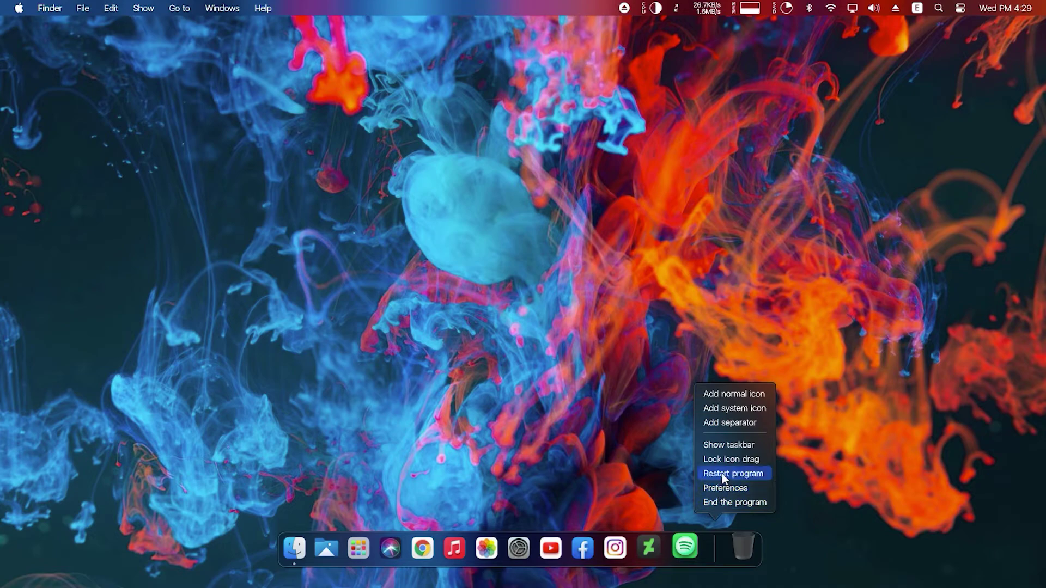
left_click(724, 502)
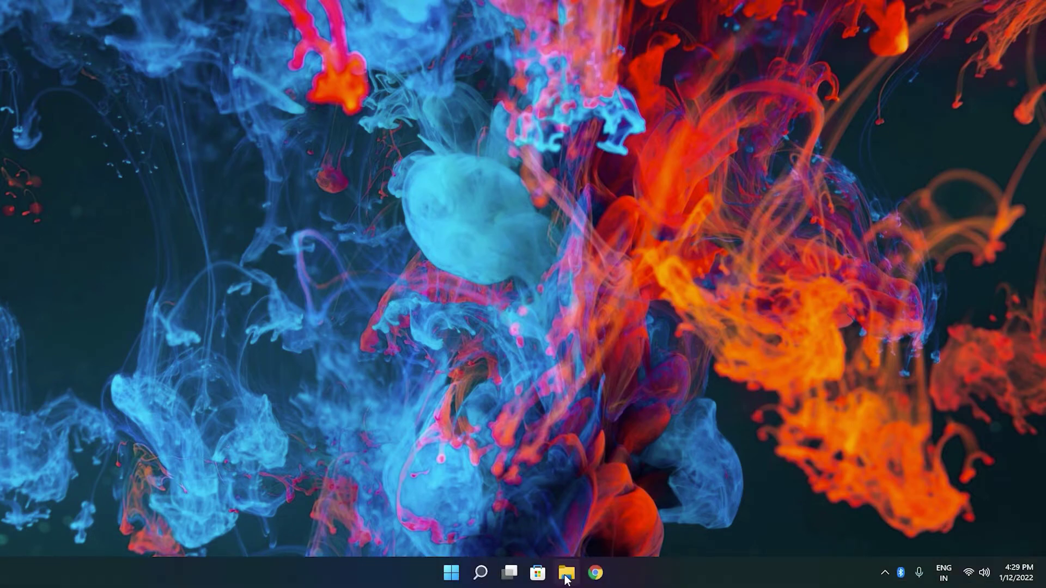
left_click(566, 574)
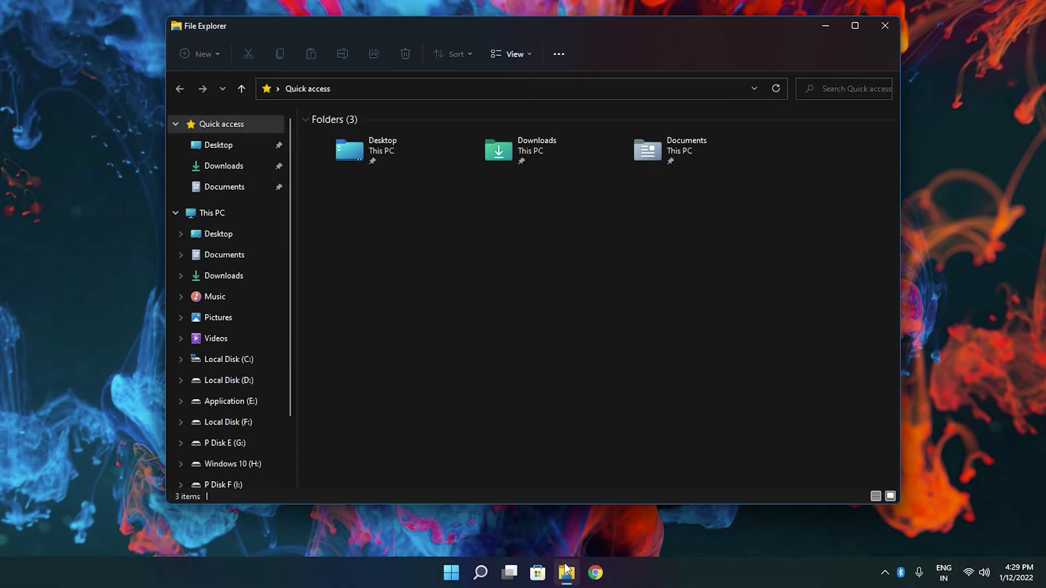
left_click(236, 360)
double_click(407, 171)
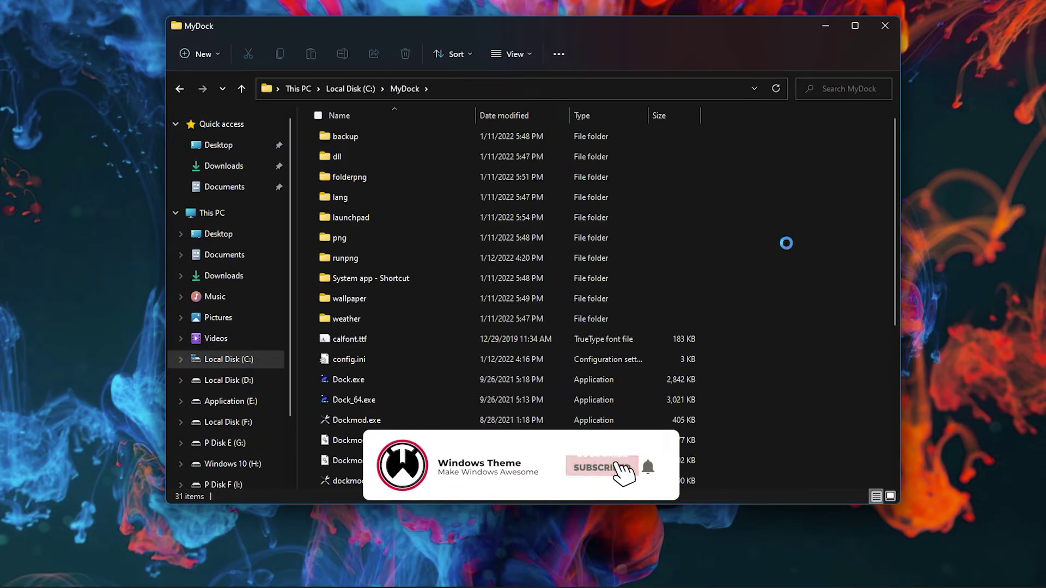
Refresh the MyDock folder, select all its contents and delete them, retrying and finally skipping the in-use Mydock.exe.
right_click(776, 231)
left_click(763, 250)
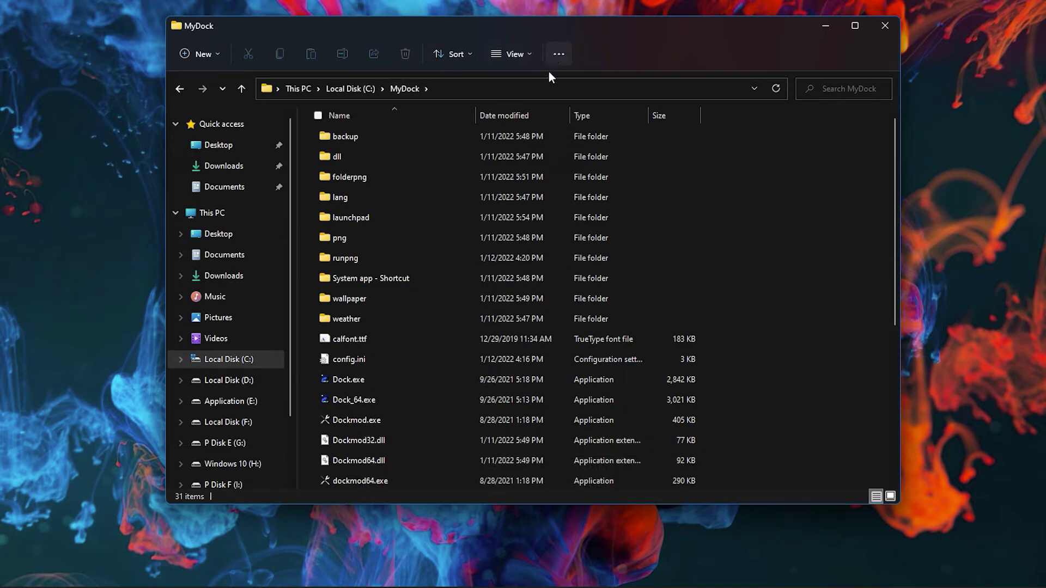
left_click(558, 54)
left_click(511, 111)
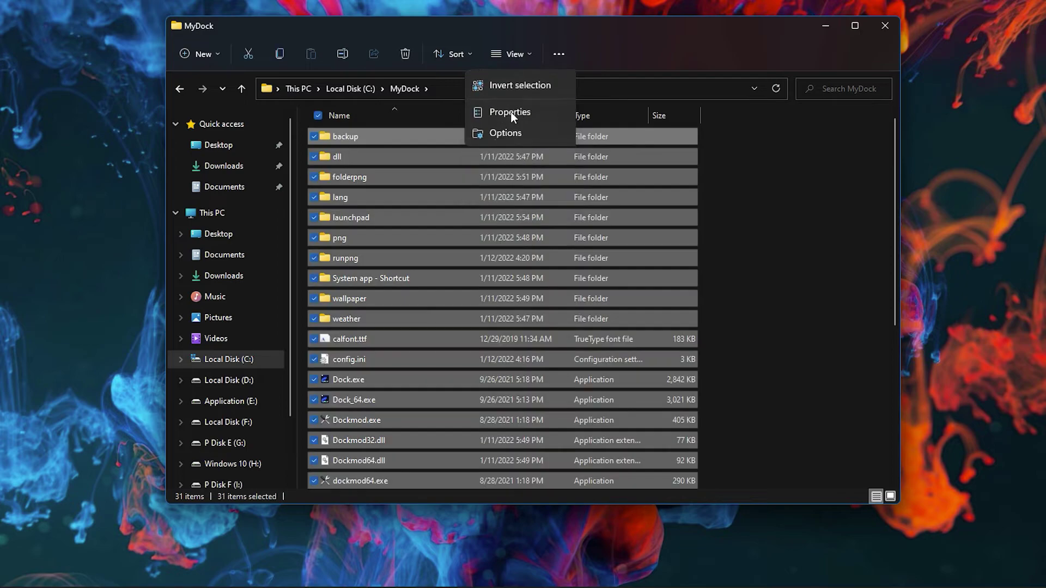
left_click(404, 58)
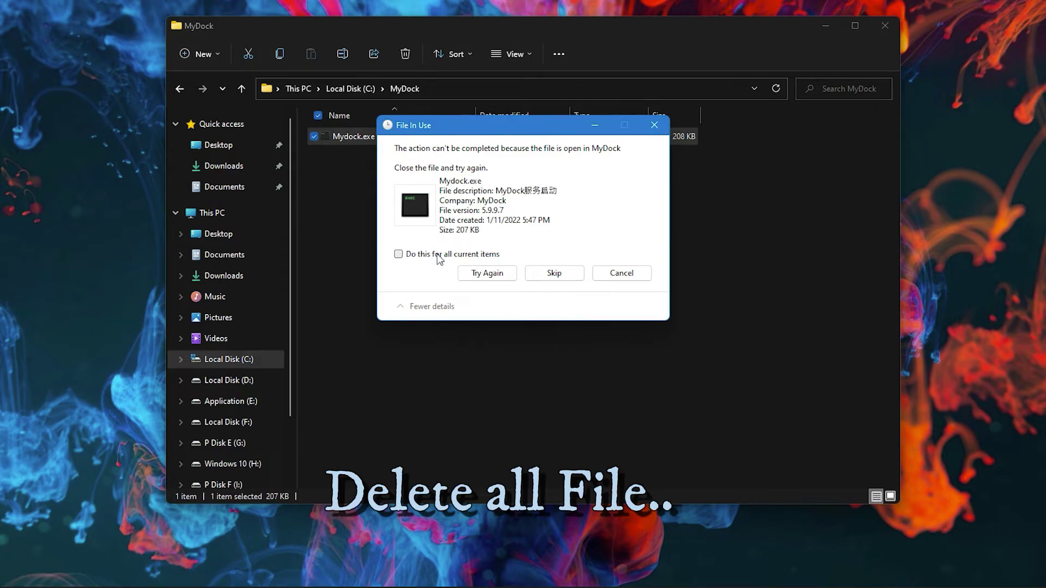
left_click(483, 273)
left_click(885, 572)
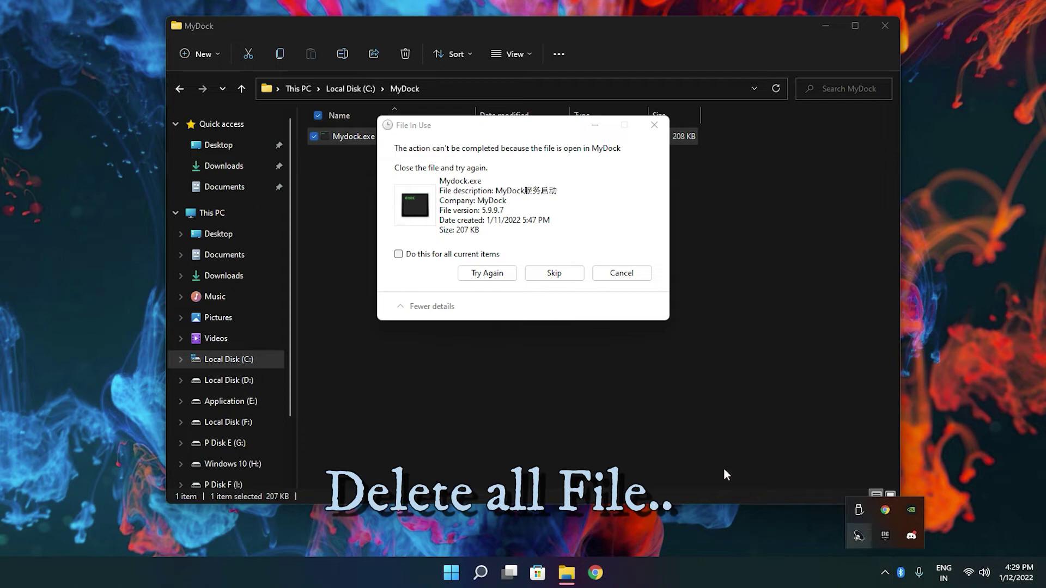
left_click(548, 272)
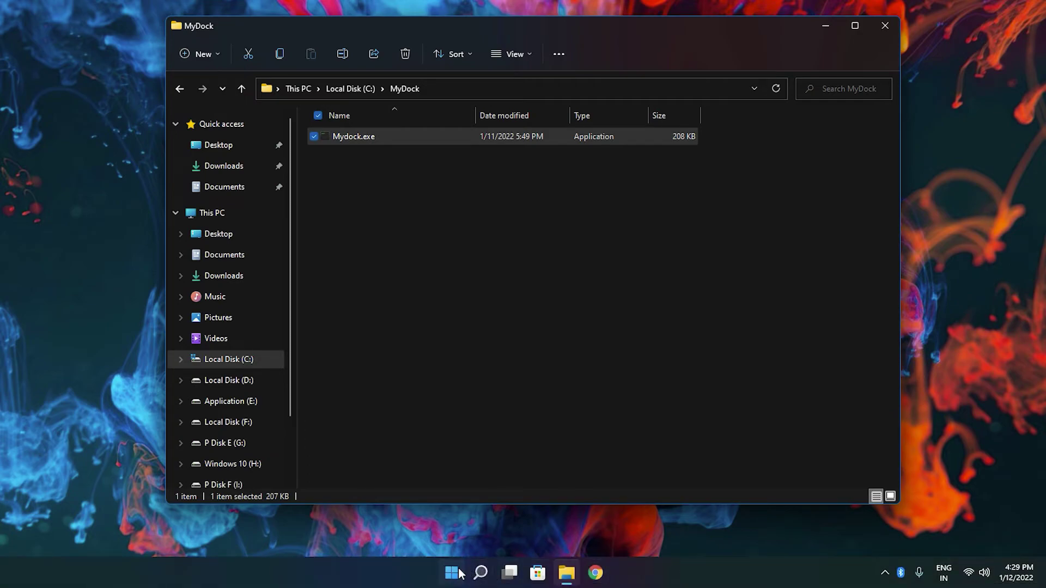
Open Task Manager, move it beside the file list, and sort the processes by name in reverse order.
right_click(451, 572)
left_click(436, 408)
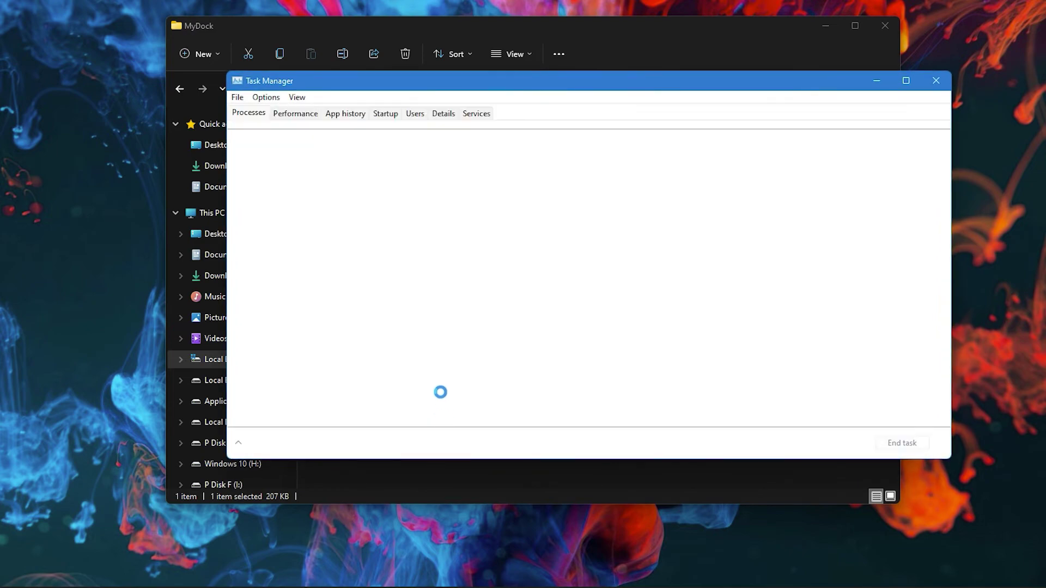
left_click_drag(369, 81, 566, 91)
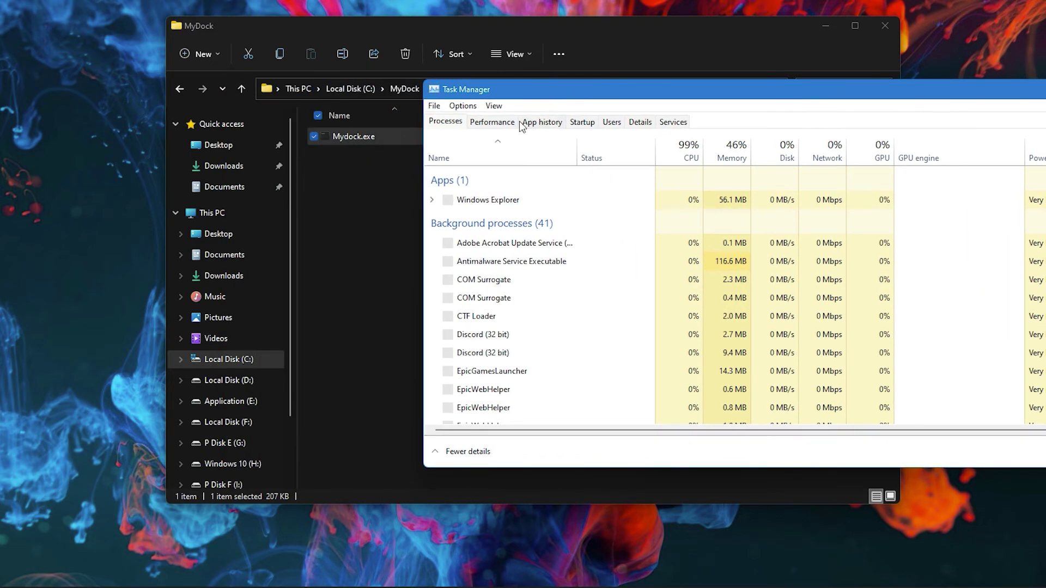
left_click(484, 155)
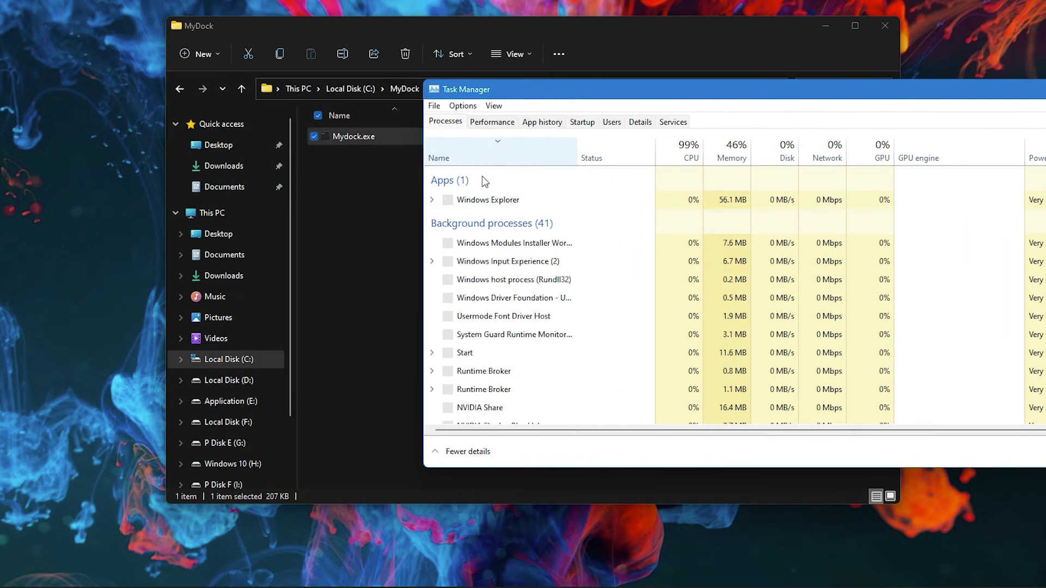
Try again to delete Mydock.exe from the MyDock folder, and cancel the deletion.
left_click(359, 135)
right_click(360, 135)
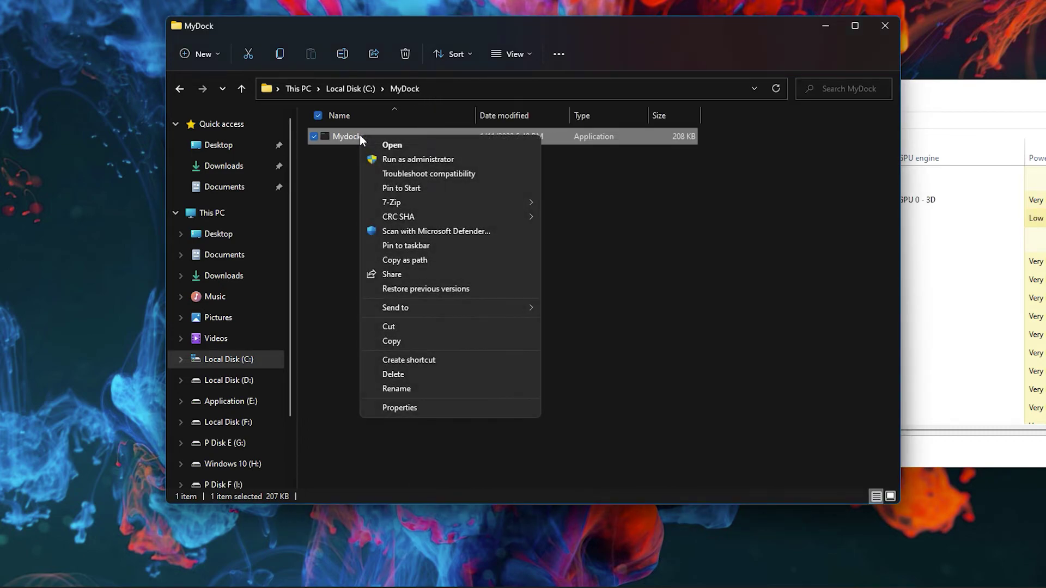
left_click(383, 372)
left_click(564, 250)
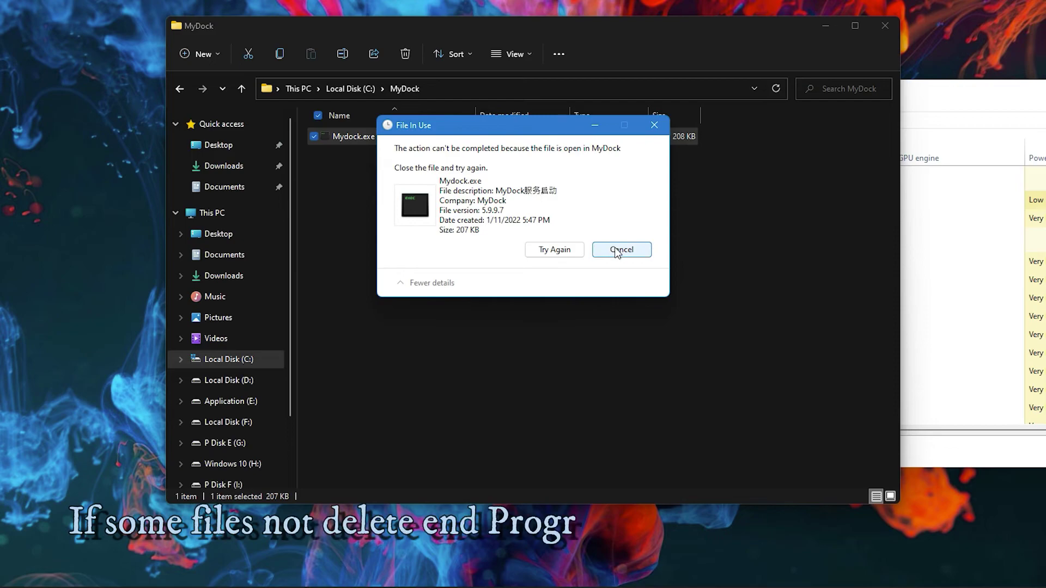
left_click(617, 251)
End the MyDock服务启动 (32 bit) background process in Task Manager and close Task Manager.
left_click(957, 280)
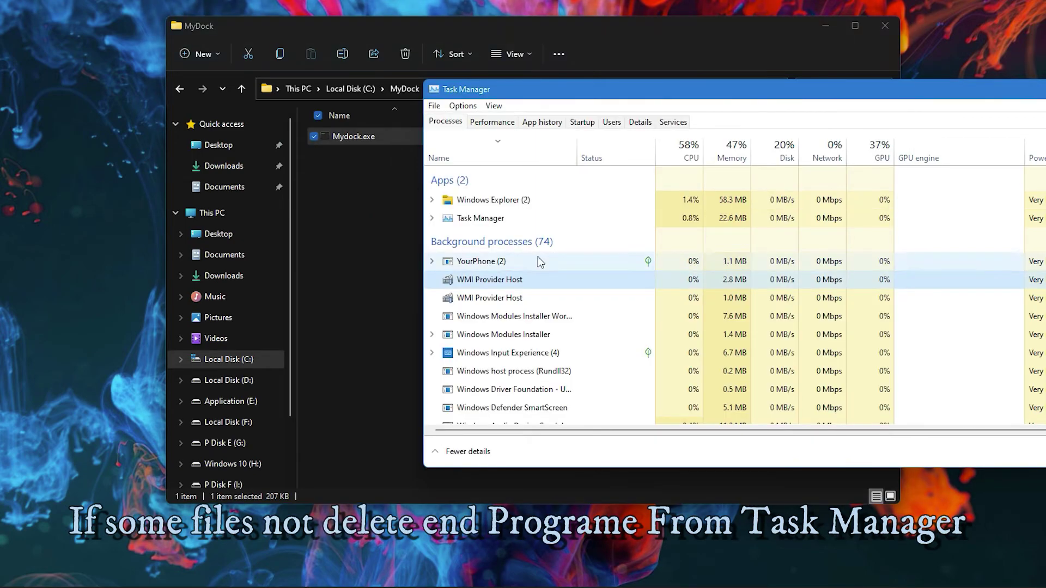
key("m")
key("m")
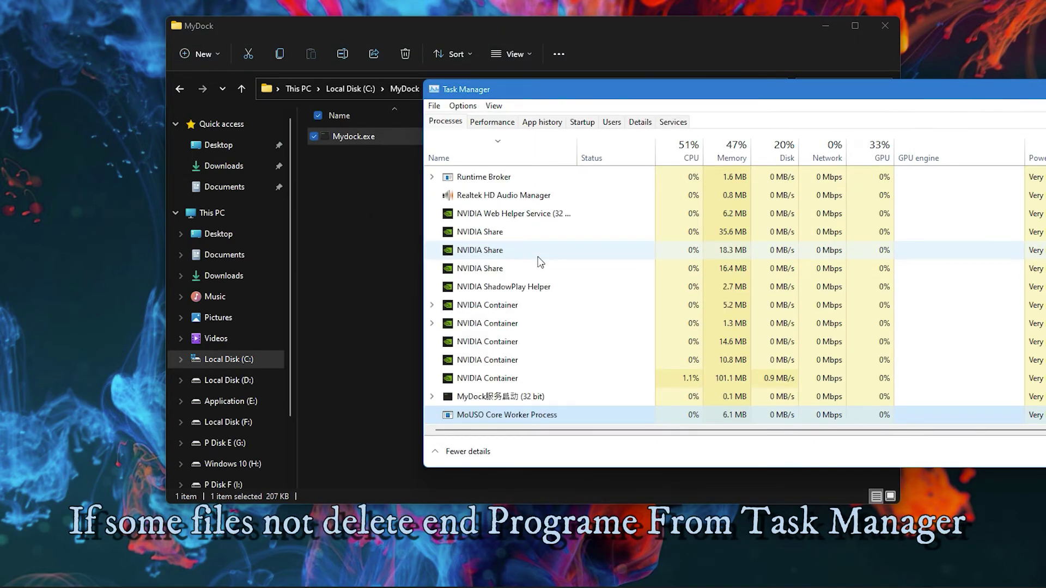
left_click(479, 397)
left_click_drag(539, 90, 406, 64)
left_click(980, 425)
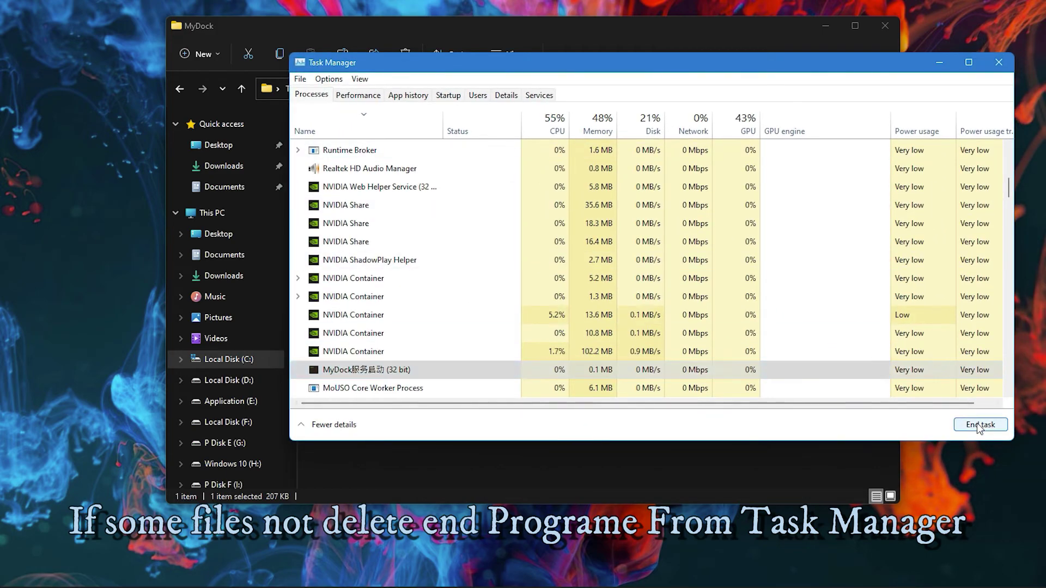
left_click(994, 63)
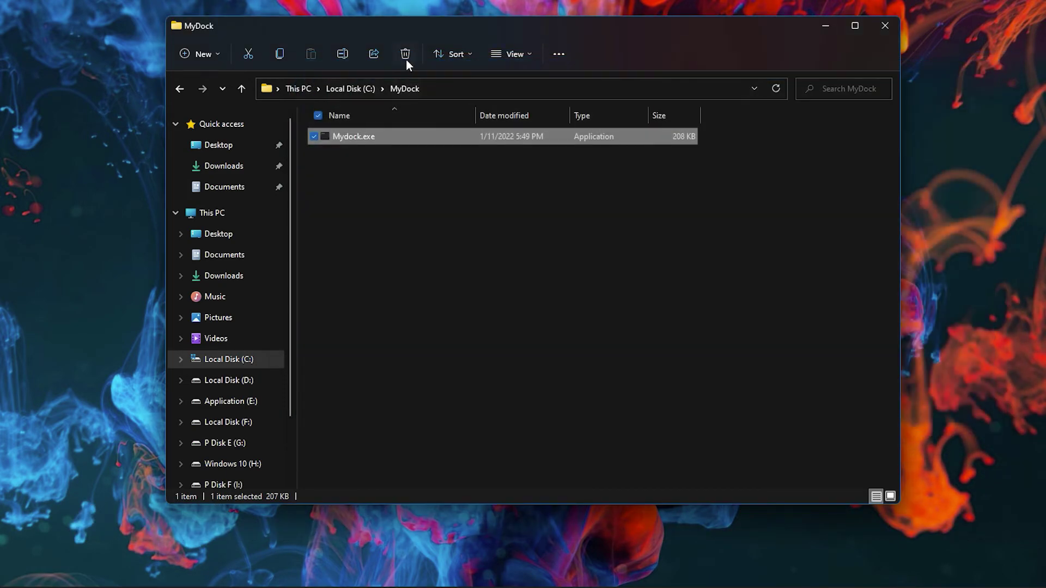
Delete Mydock.exe from the MyDock folder and close the File Explorer window.
left_click(406, 57)
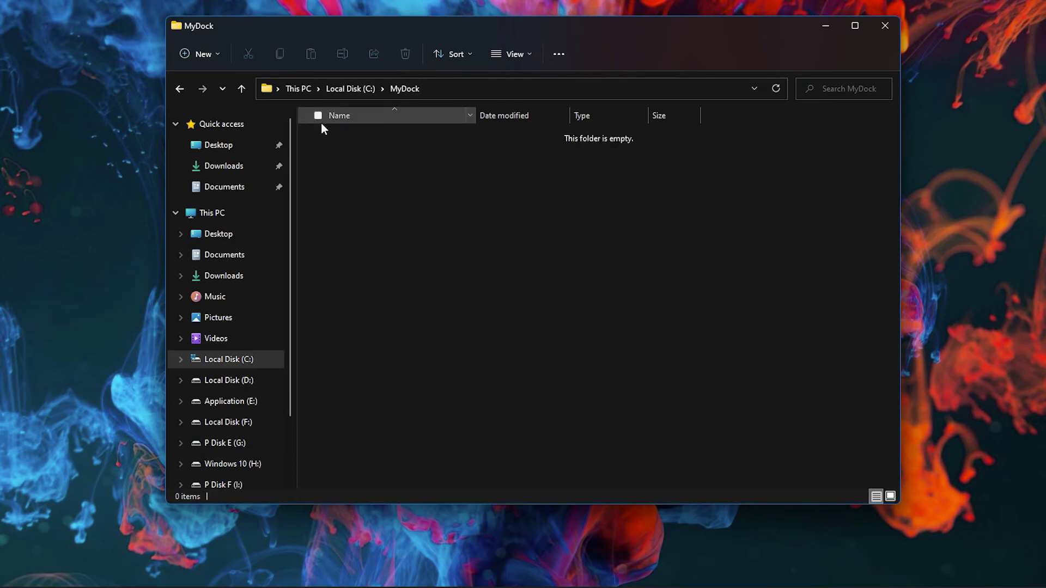
key("alt+F4")
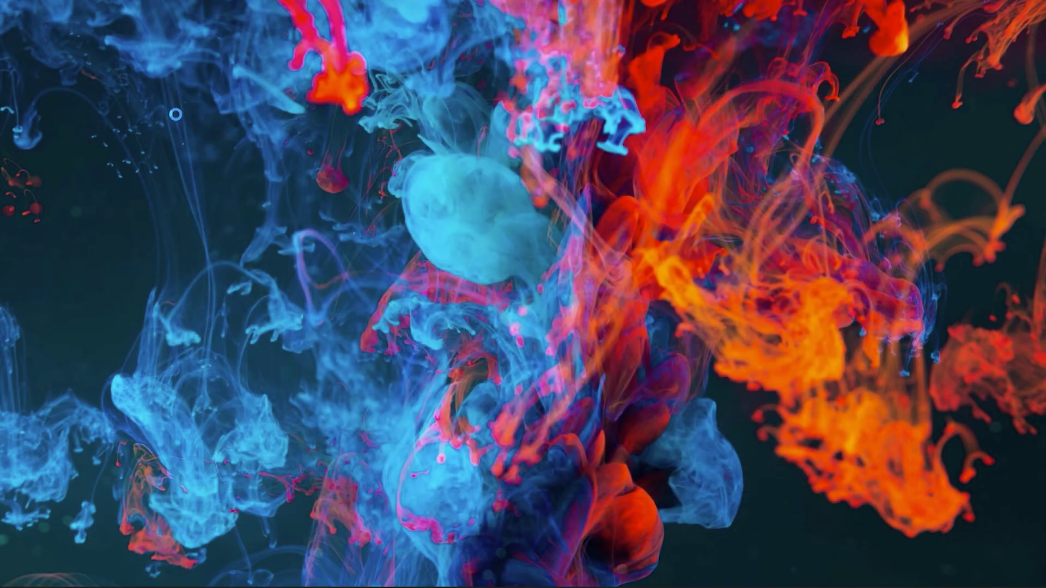
Turn the display of desktop icons back on.
right_click(126, 99)
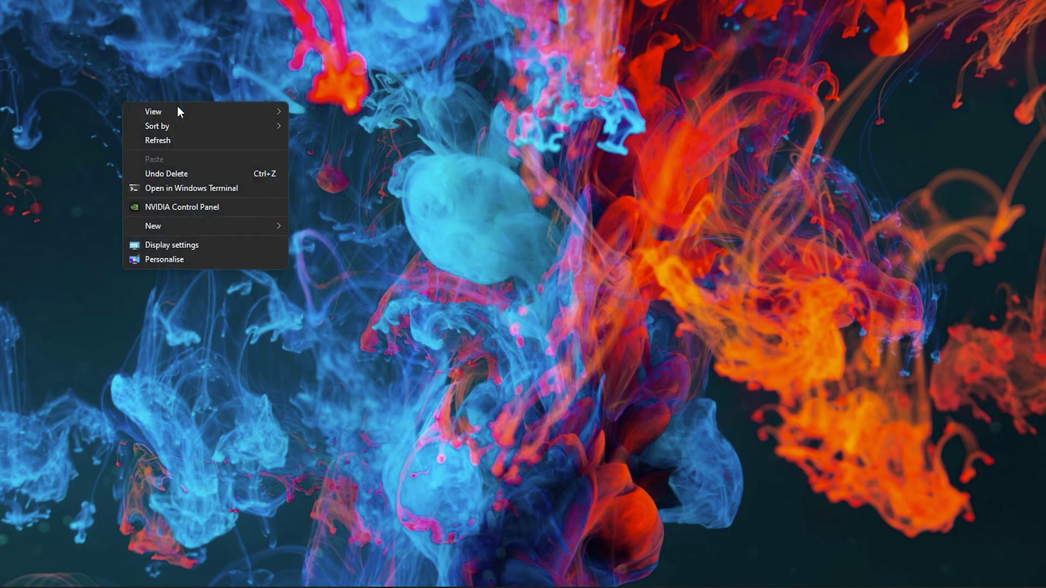
mouse_move(227, 108)
left_click(330, 188)
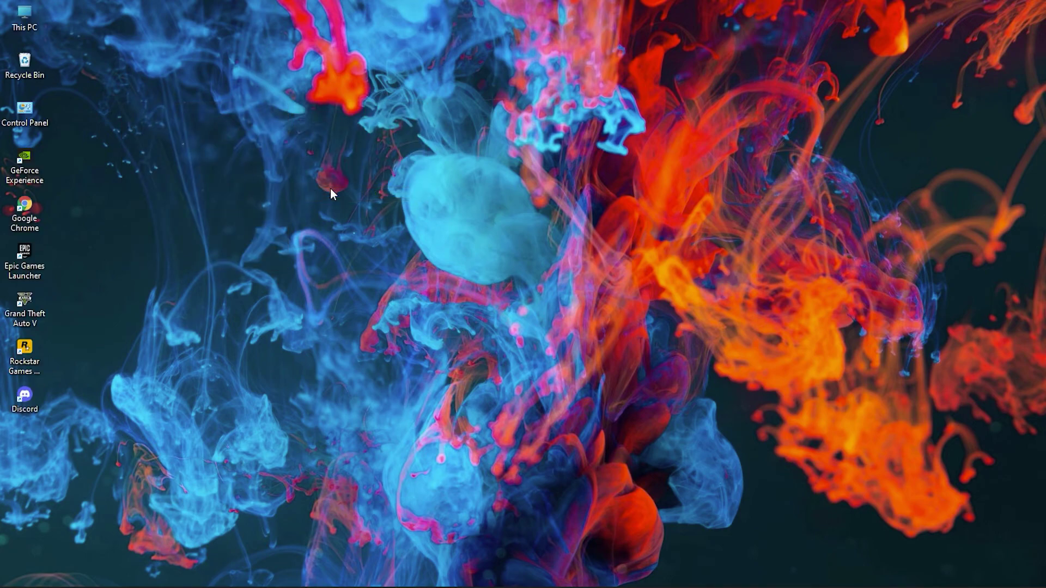
Open the Recycle Bin from the desktop, empty it permanently, and close its window.
double_click(32, 67)
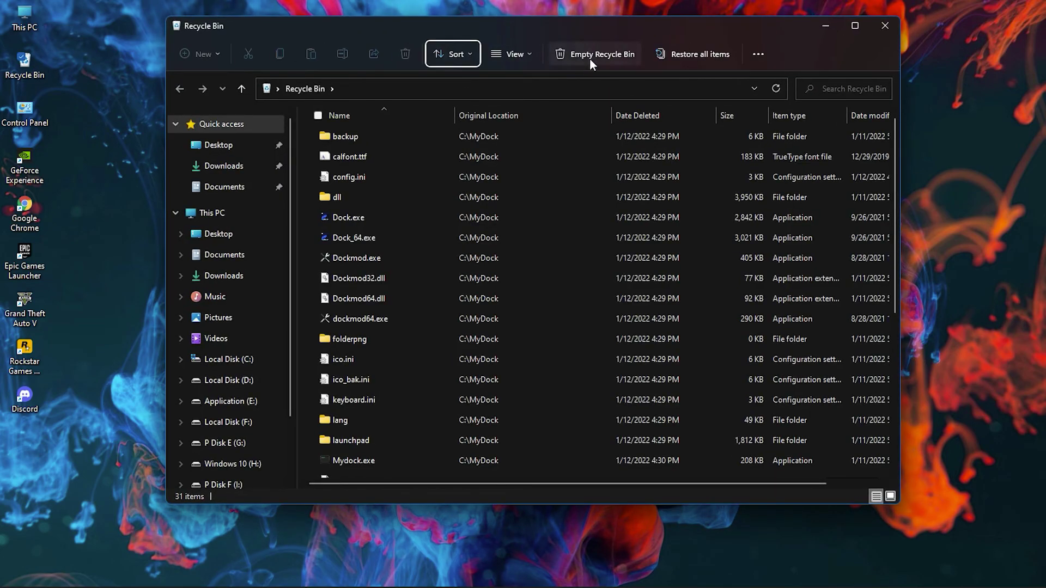
left_click(590, 58)
key("Return")
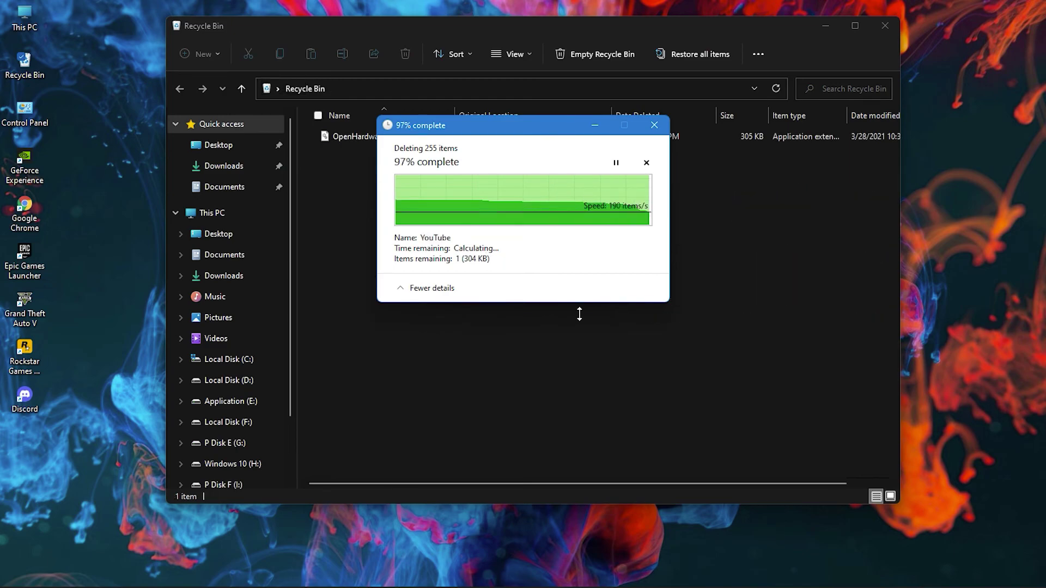
left_click(880, 28)
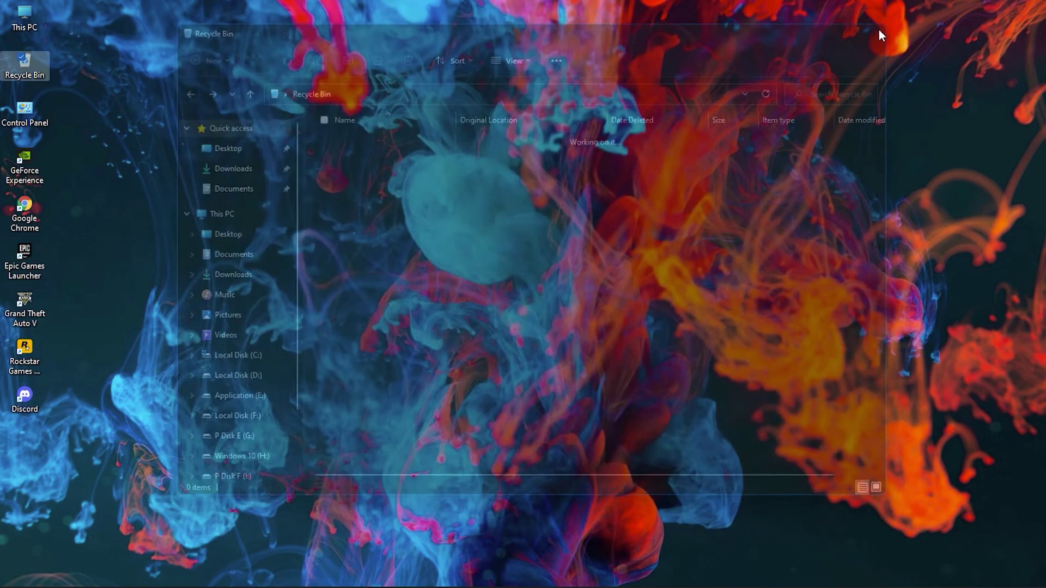